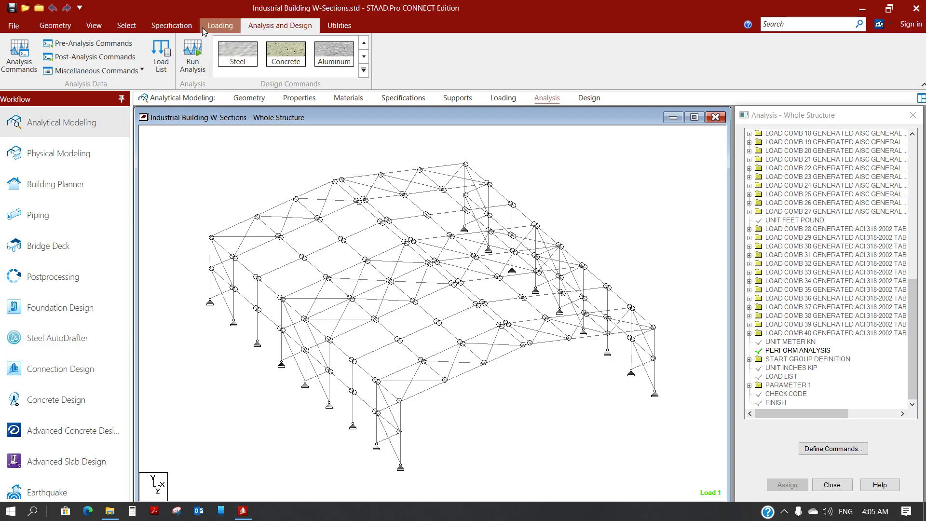
Step: Run the structural analysis and open the drawing list in the Steel AutoDrafter workflow
left_click(193, 54)
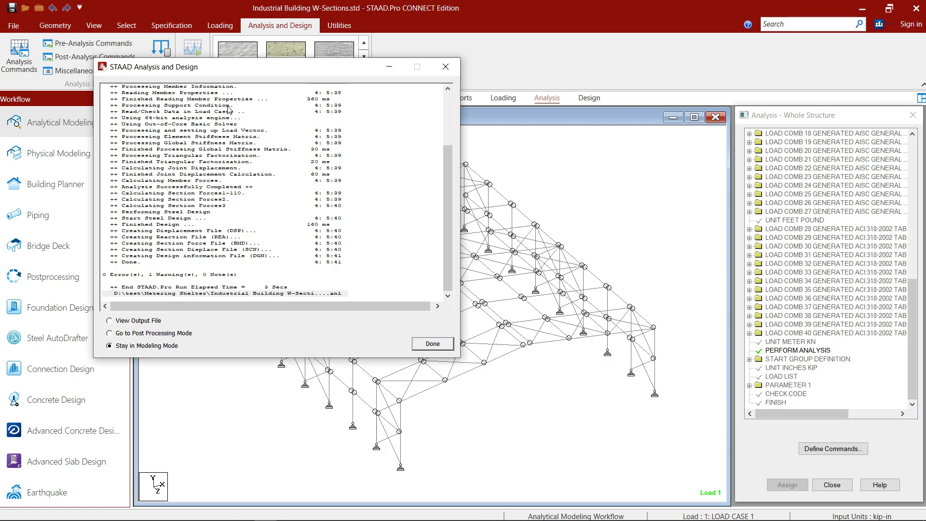
left_click(432, 344)
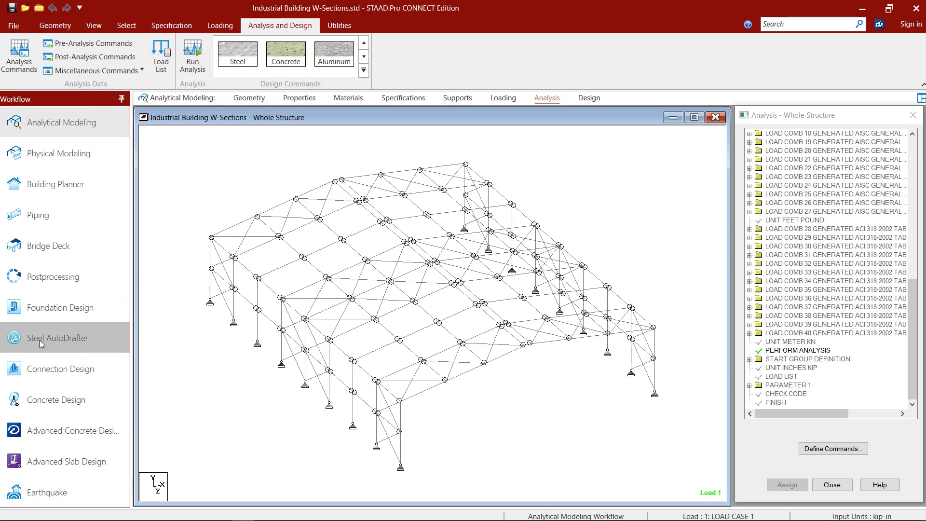
left_click(40, 340)
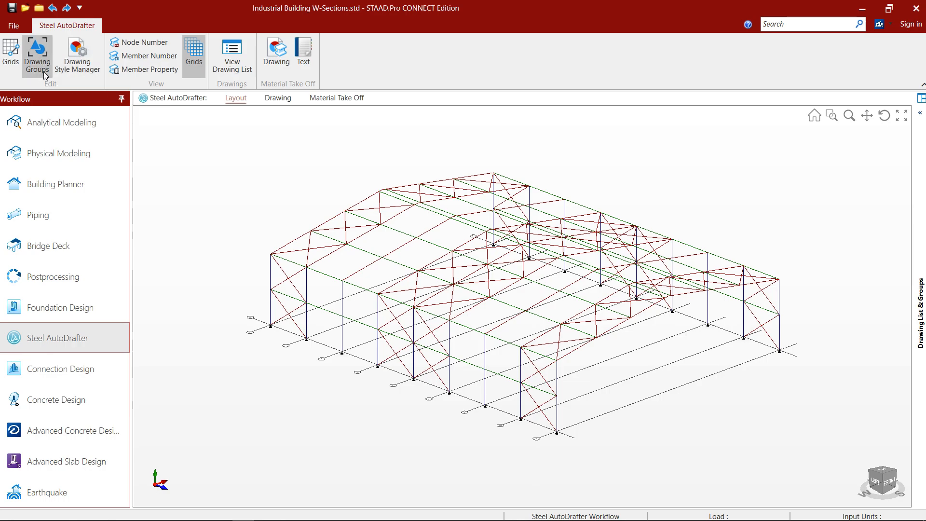
left_click(236, 51)
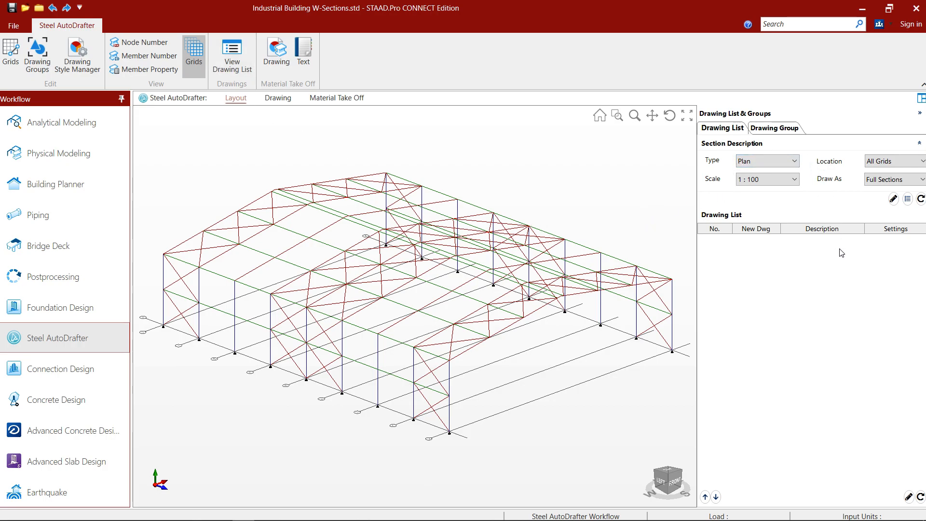
Step: Try to add Plan drawings at All Grids to the drawing list
left_click(795, 162)
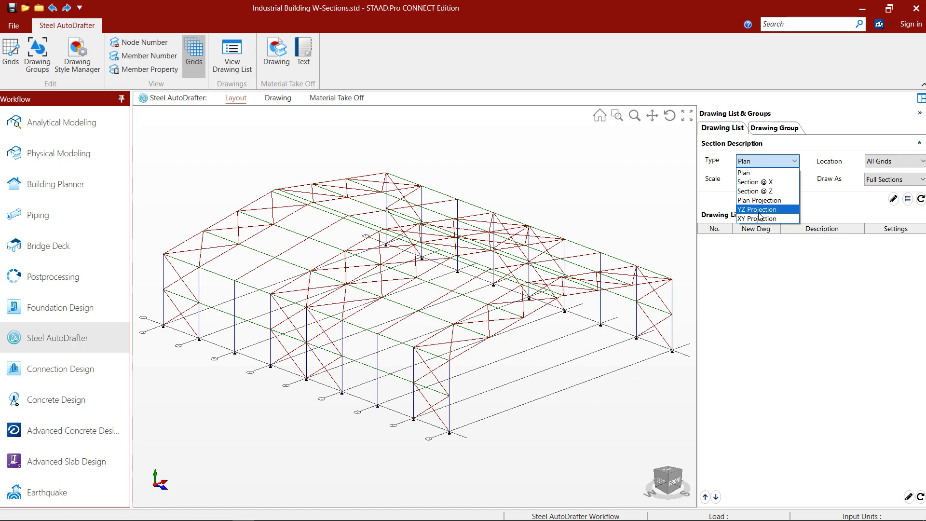
left_click(756, 172)
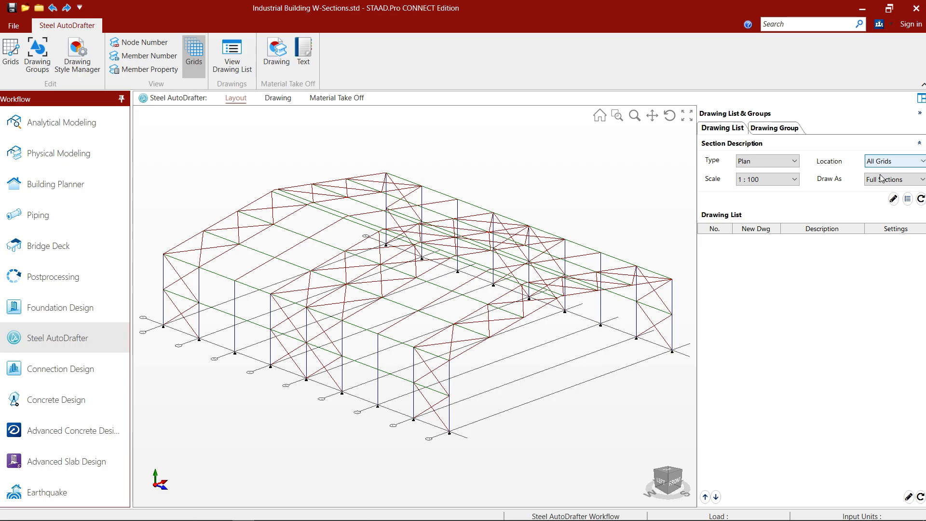
left_click(906, 200)
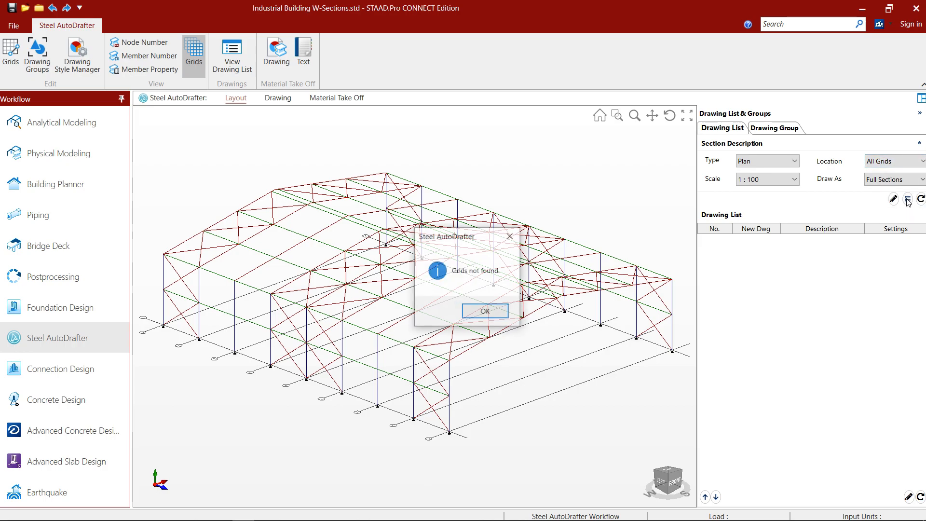
left_click(492, 316)
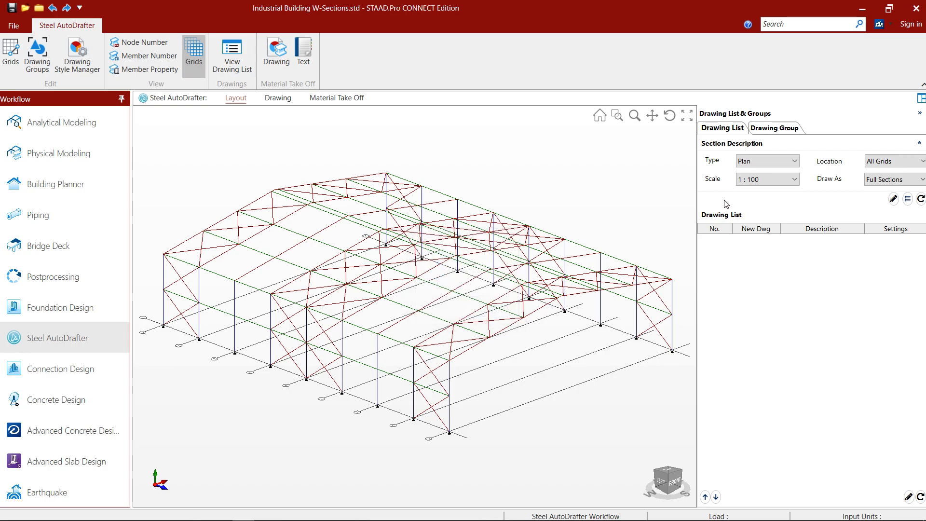
Step: Add three separate Plan drawings to the drawing list, at locations 0, 4500 and 9000
left_click(921, 162)
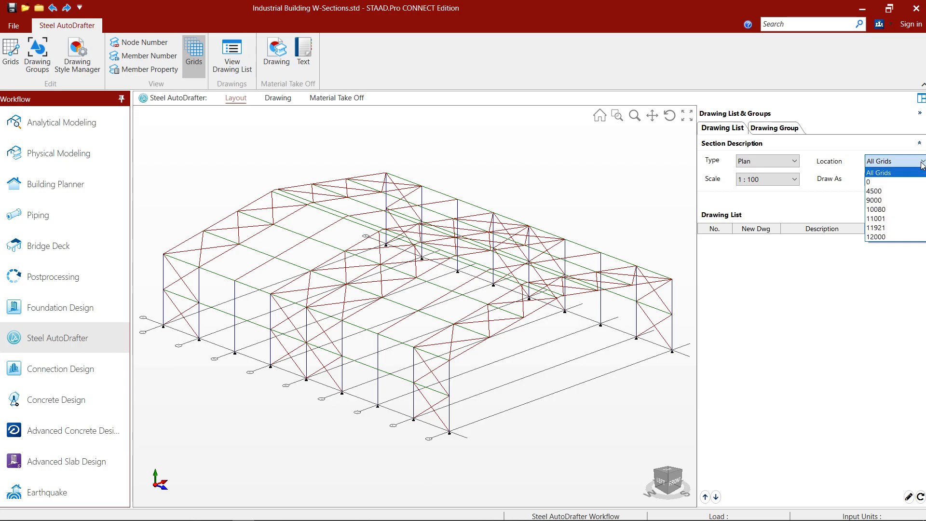
left_click(874, 183)
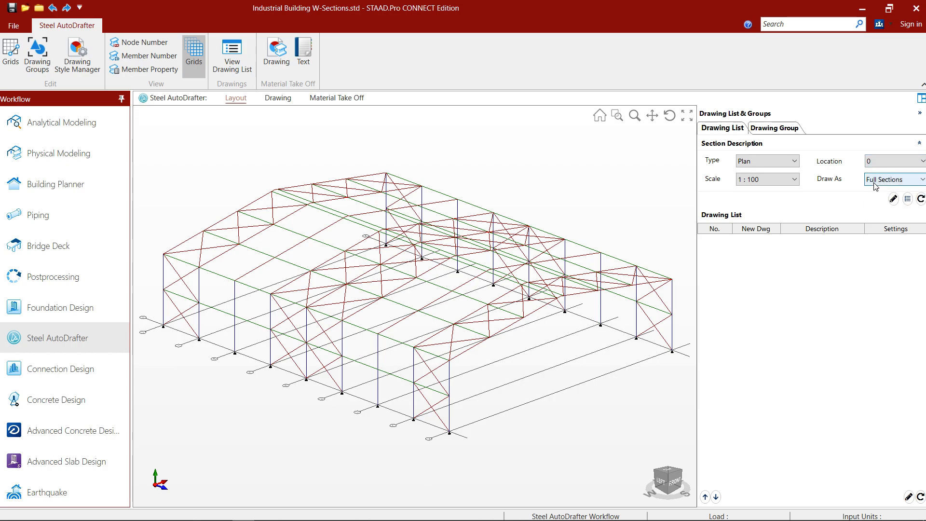
left_click(908, 199)
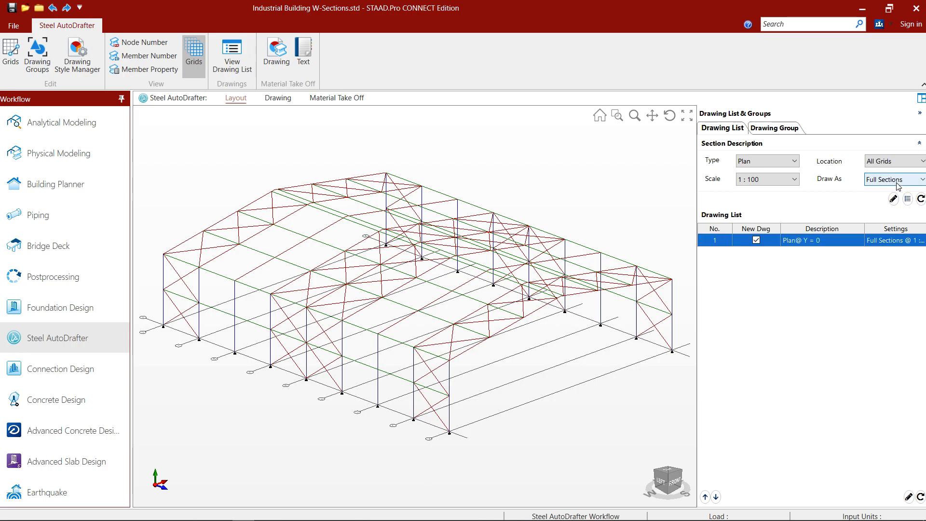
left_click(921, 162)
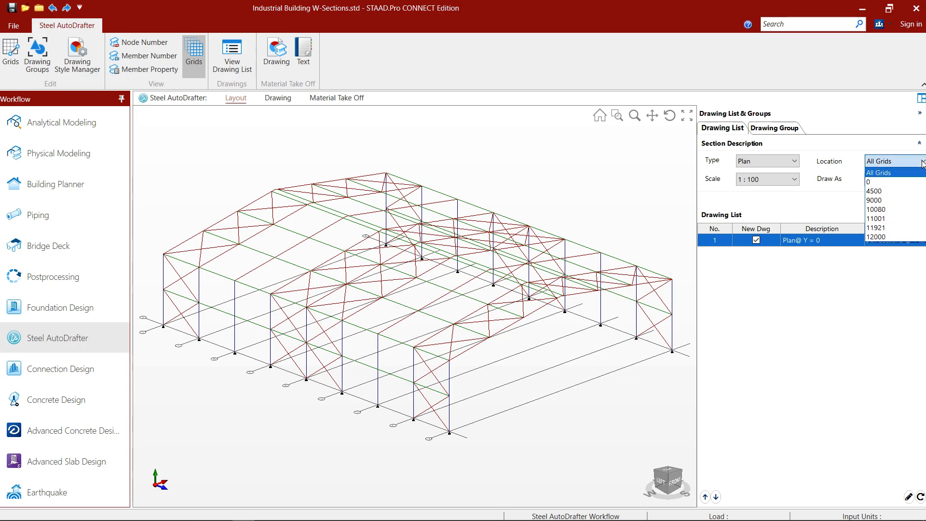
left_click(879, 192)
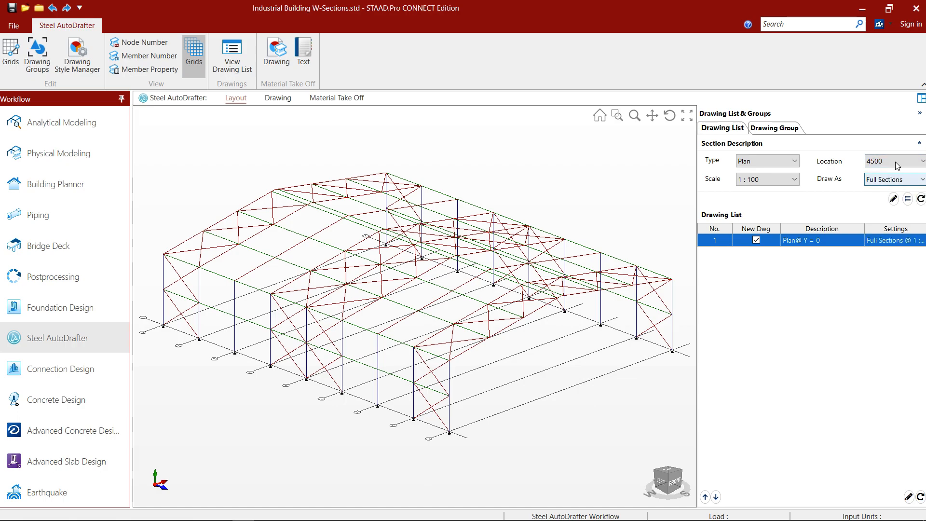
left_click(907, 200)
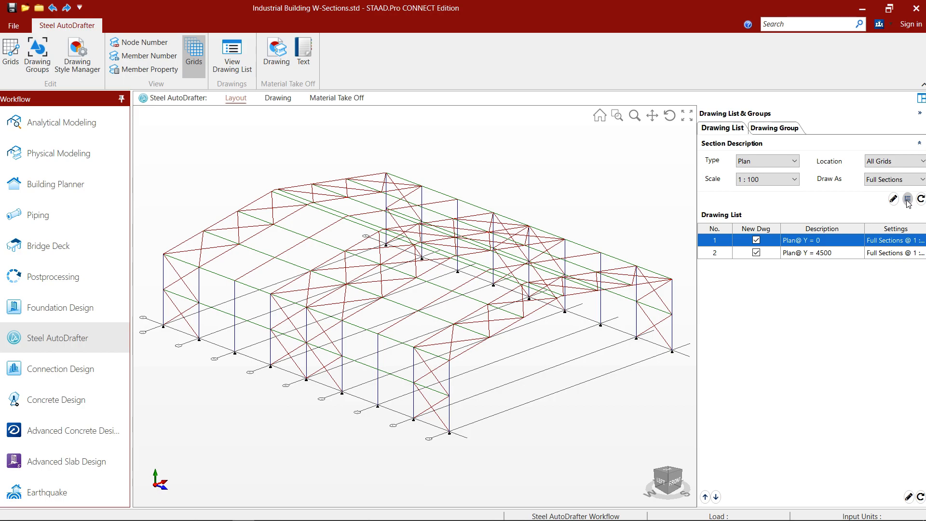
left_click(896, 161)
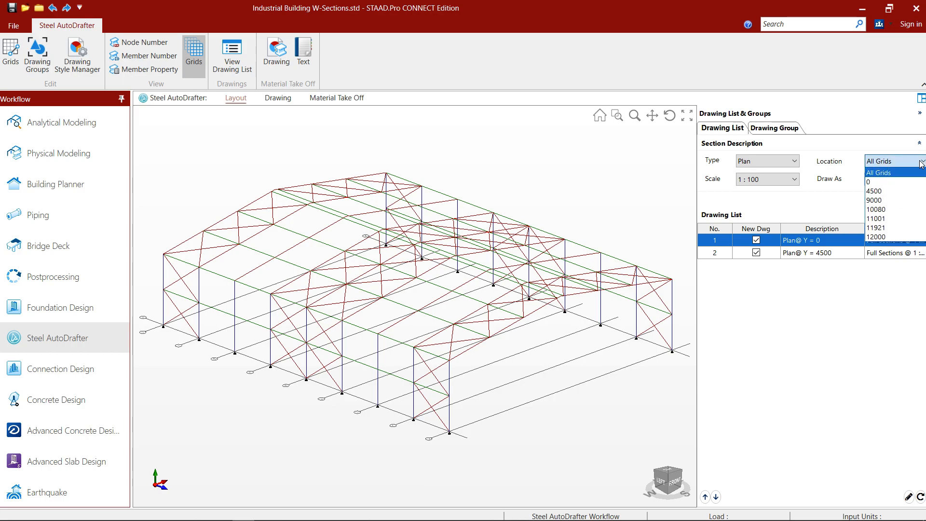
left_click(886, 200)
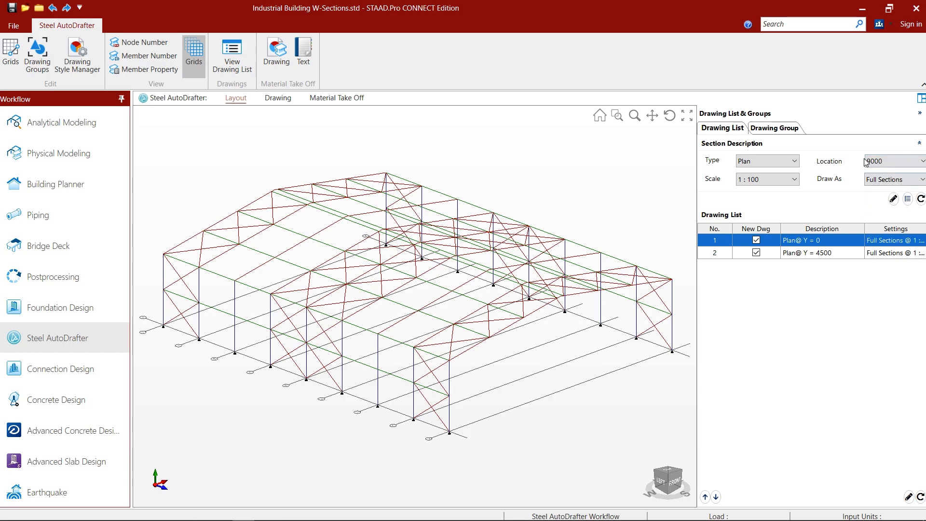
left_click(906, 200)
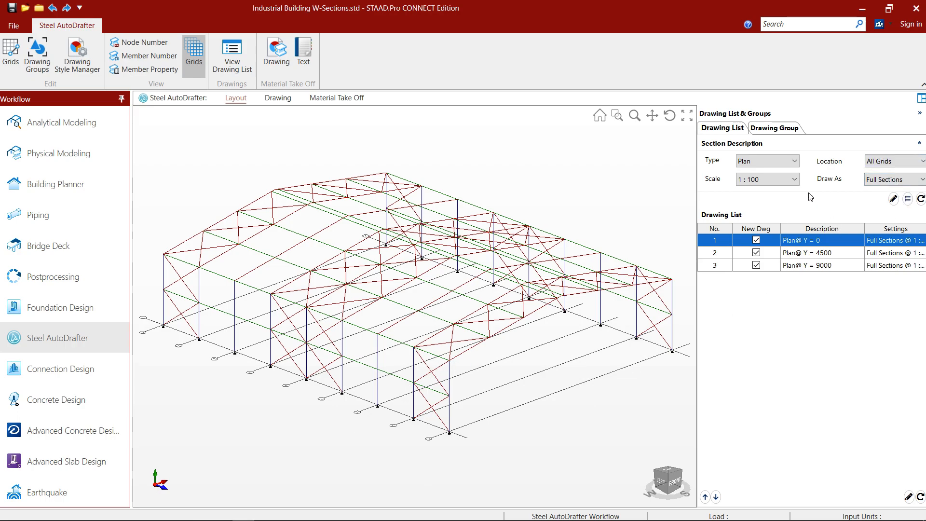
Step: Add Section @ X drawings for All Grids to the drawing list
left_click(783, 161)
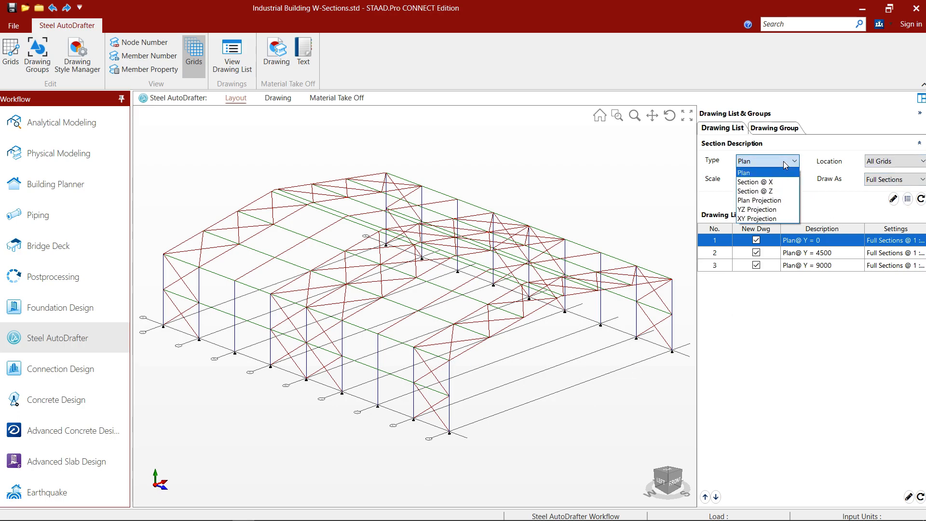
left_click(777, 182)
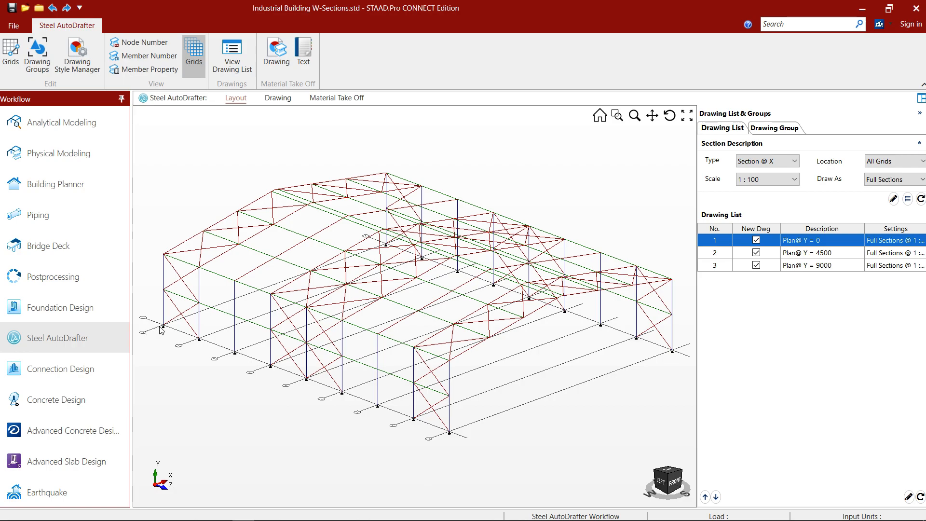
left_click(920, 161)
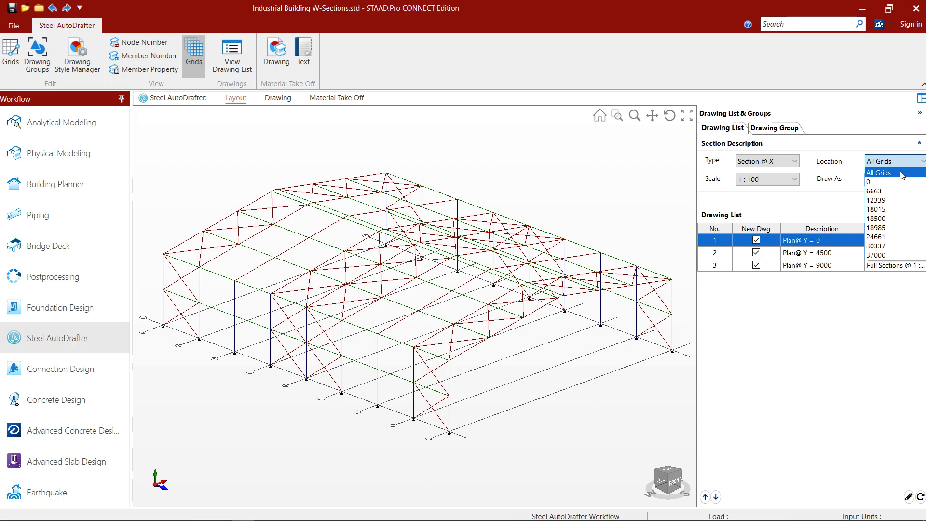
left_click(902, 173)
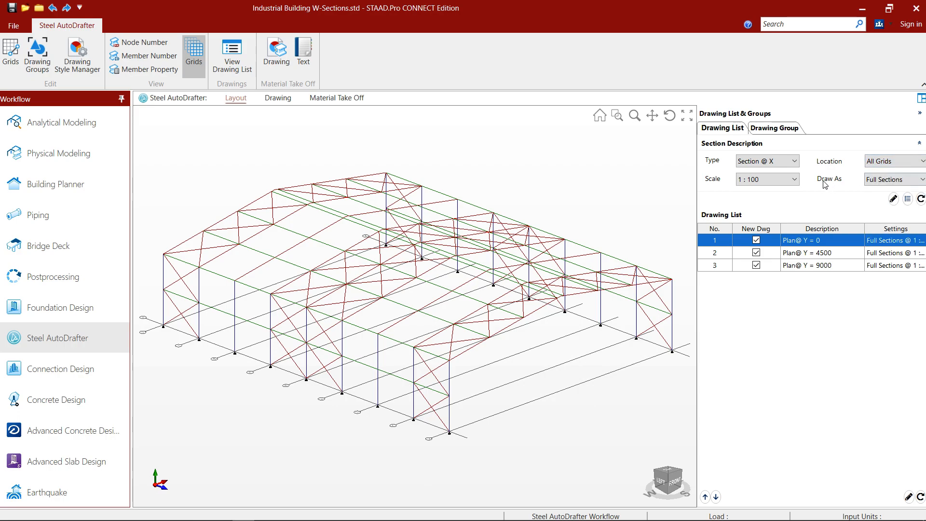
left_click(908, 199)
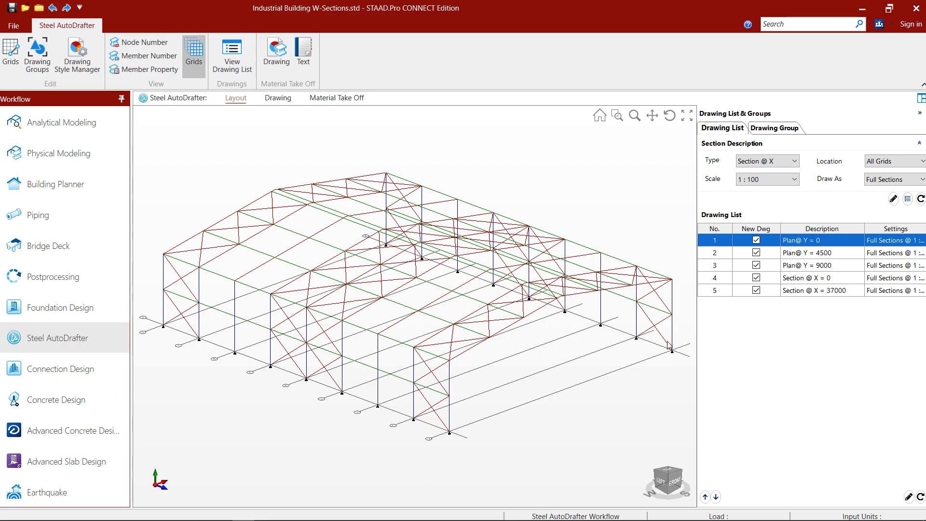
Step: Add Section @ Z drawings for All Grids to the drawing list
left_click(795, 162)
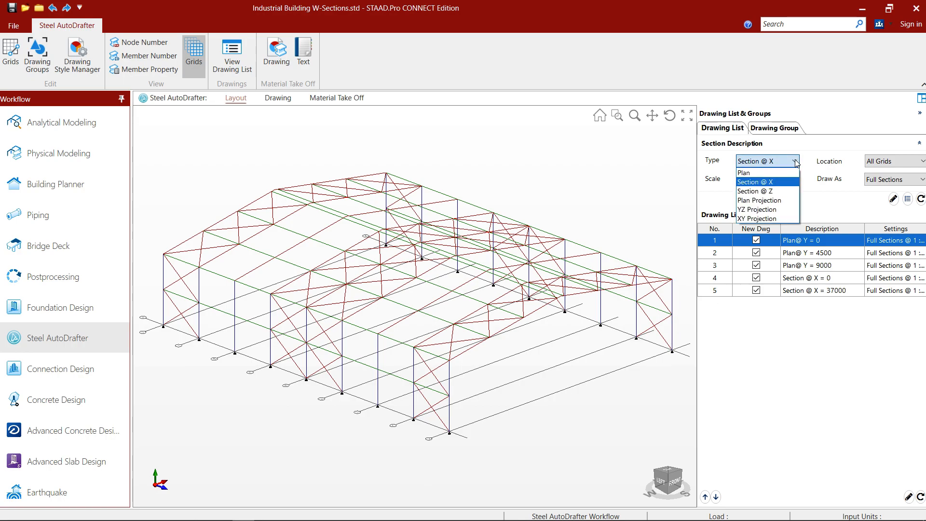
left_click(767, 193)
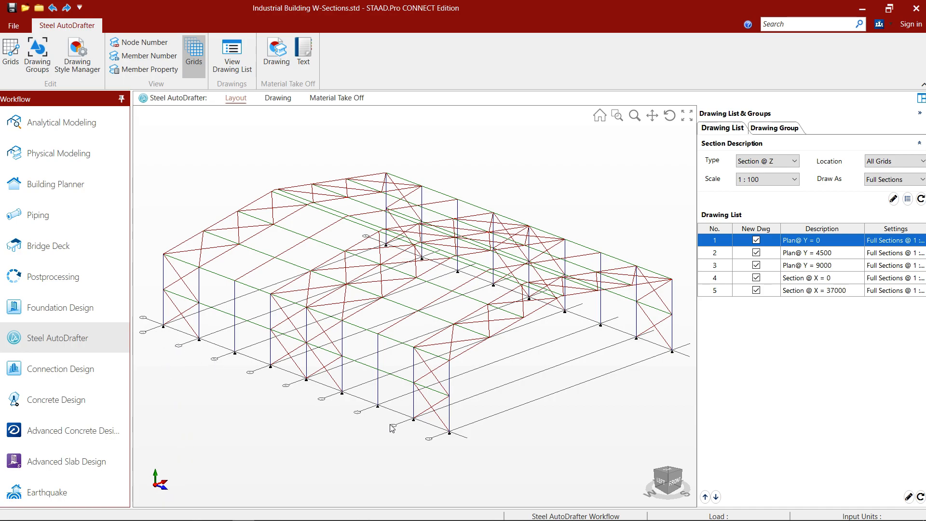
left_click(916, 164)
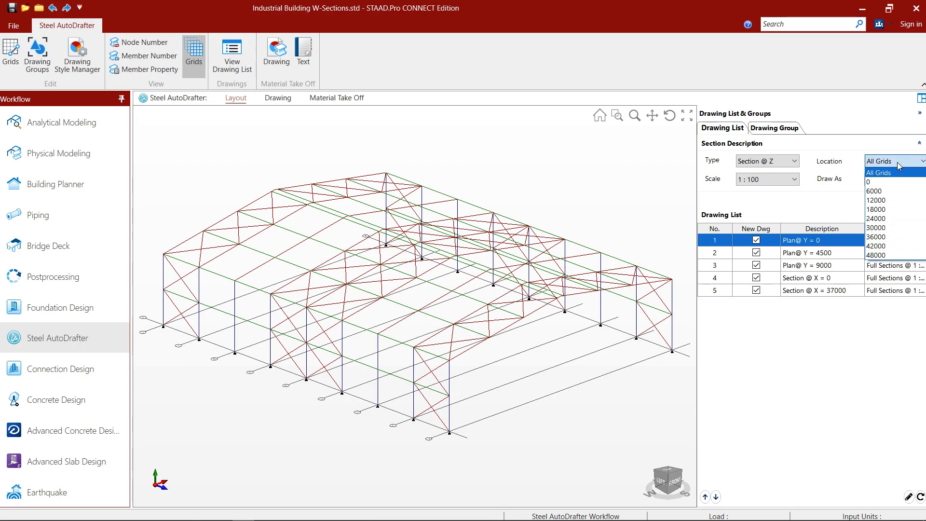
left_click(897, 162)
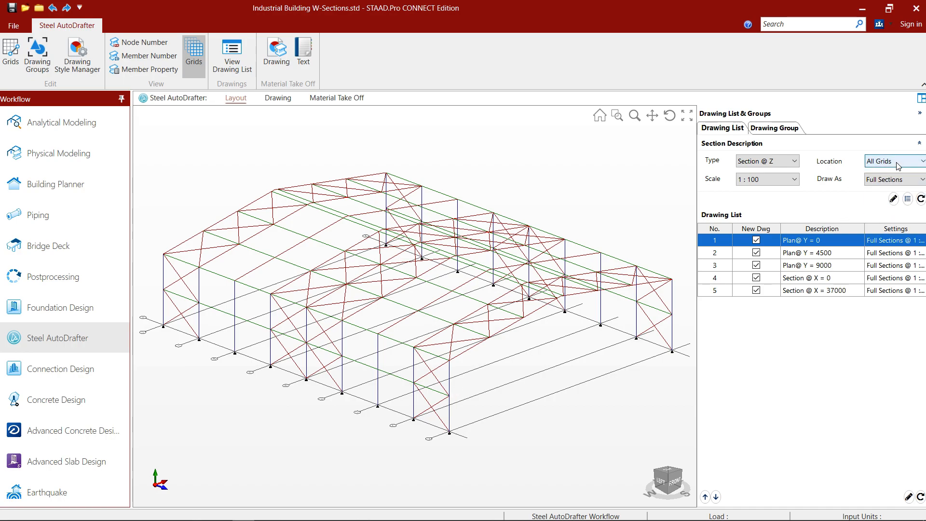
left_click(908, 199)
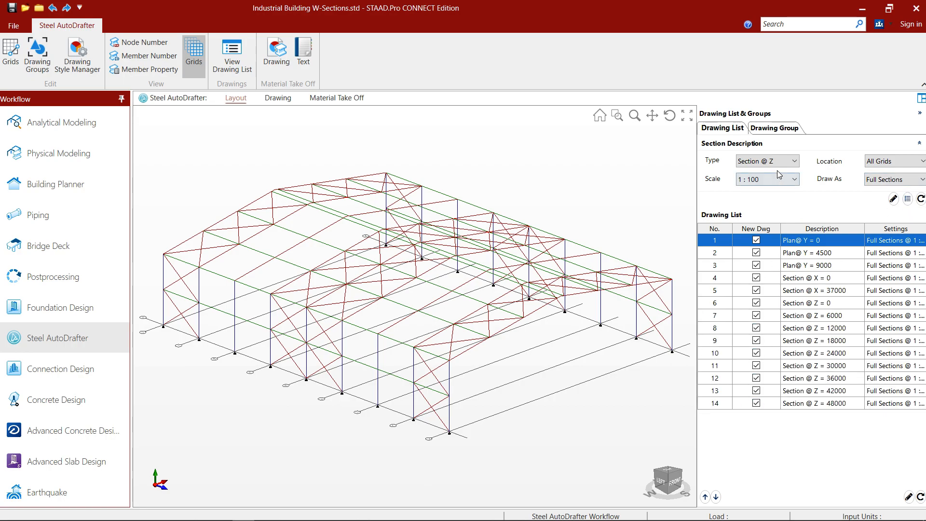
Step: Add a Plan Projection drawing defined by corner base nodes 1, 5 and 109 to the drawing list
left_click(794, 162)
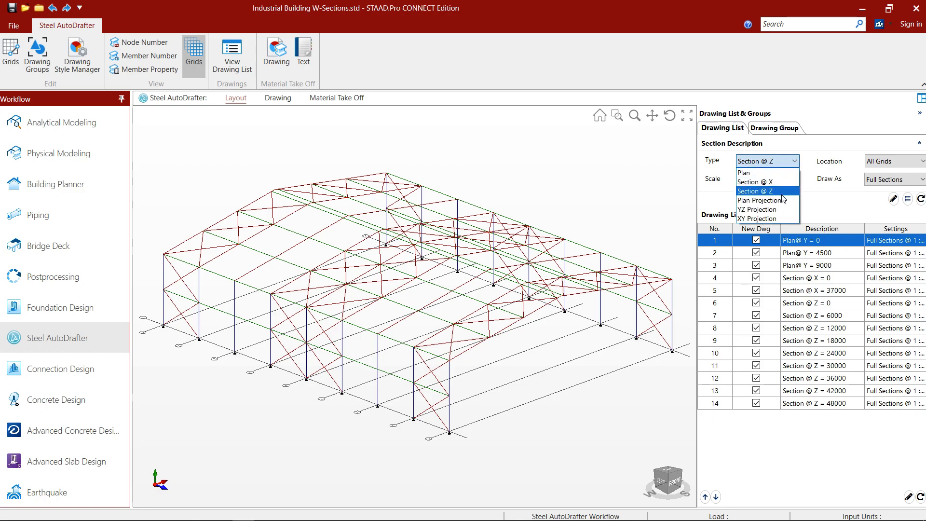
left_click(782, 200)
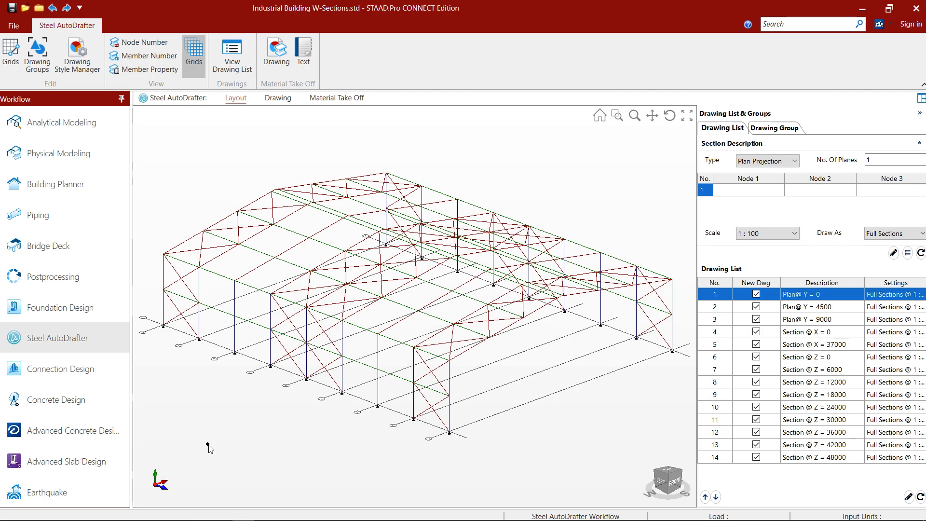
left_click(164, 326)
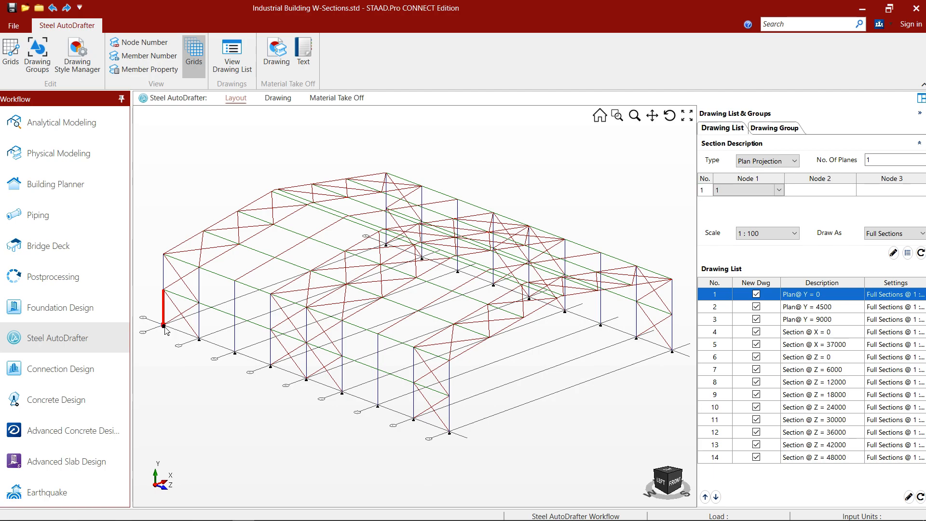
left_click(387, 244)
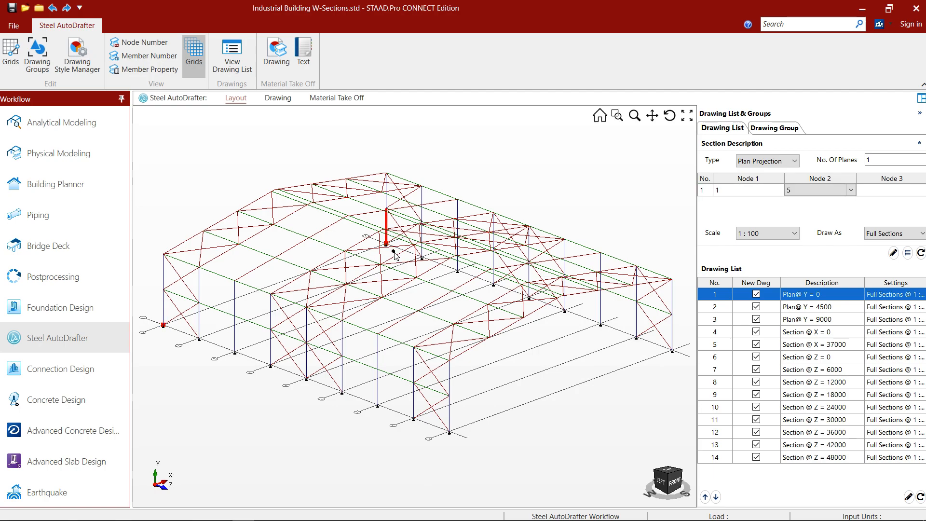
left_click(672, 350)
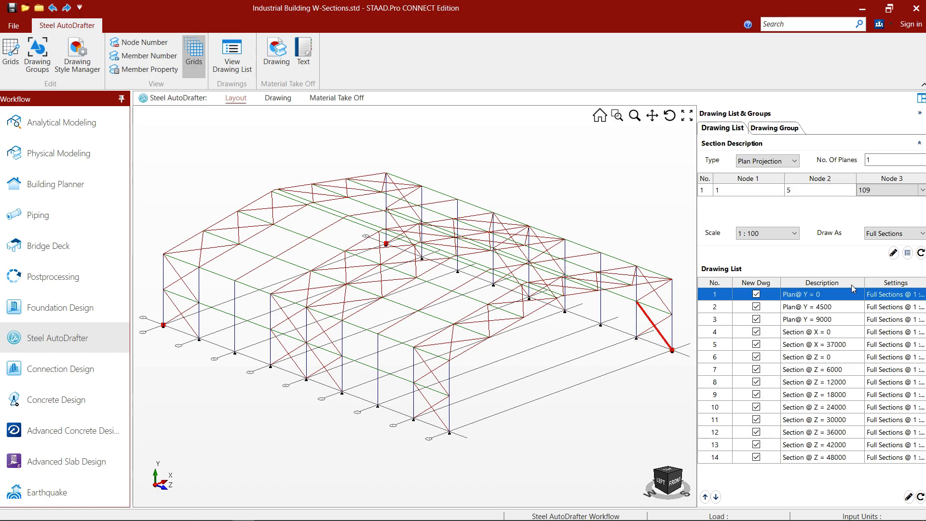
left_click(909, 254)
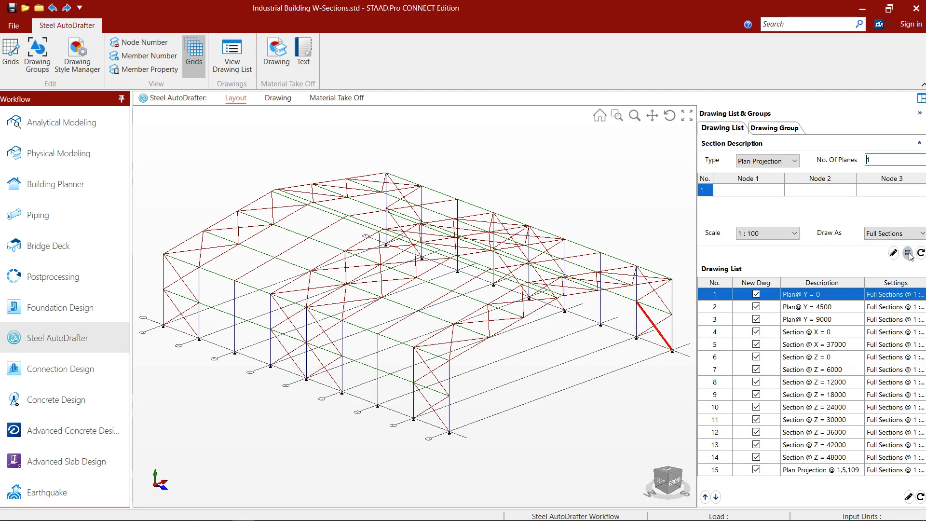
Step: Add a YZ Projection drawing defined by side wall nodes 1, 2 and 106 to the drawing list
left_click(798, 165)
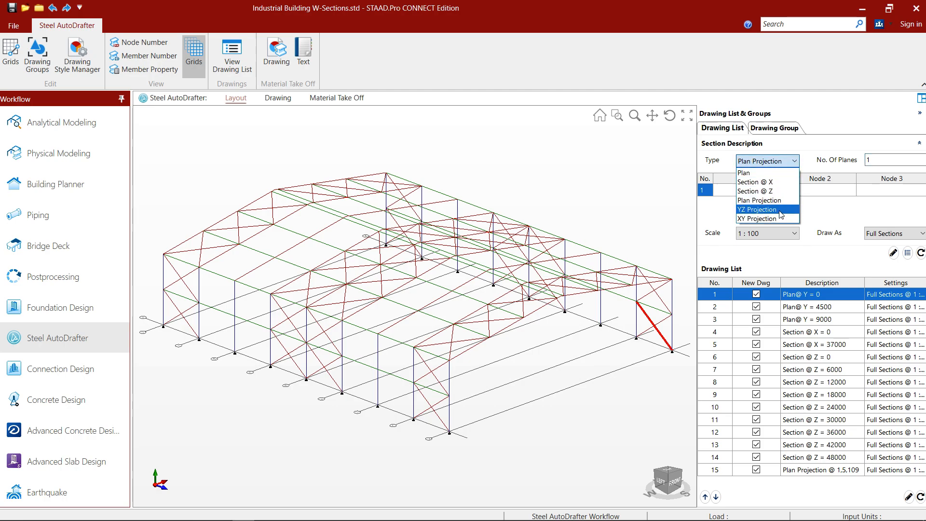
left_click(781, 210)
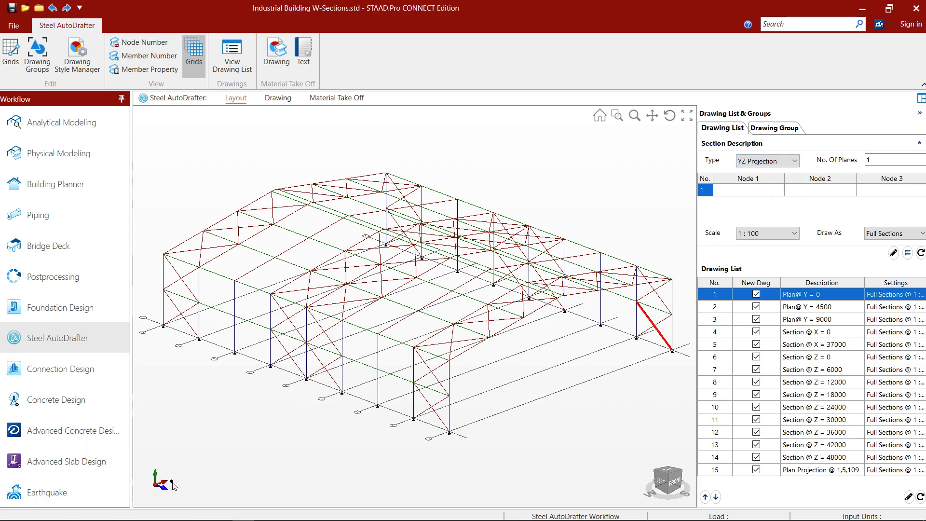
left_click(164, 326)
left_click(164, 254)
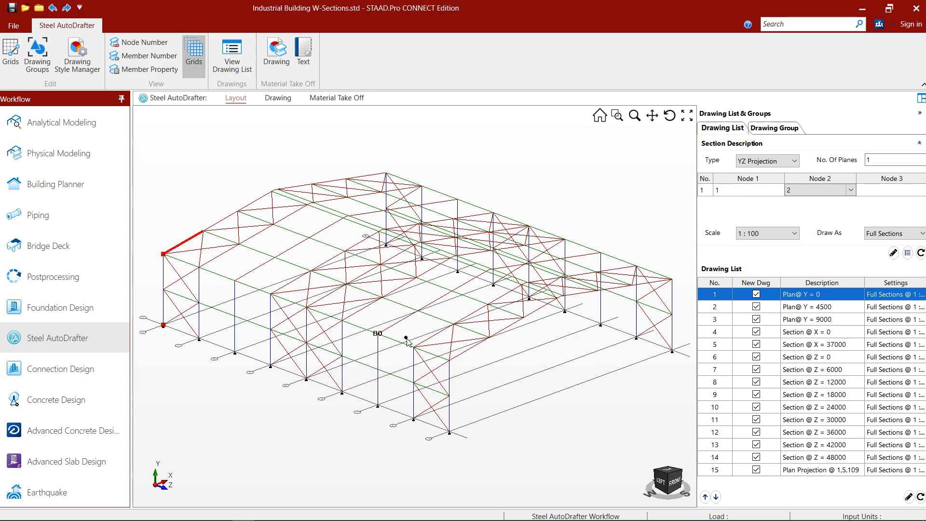
left_click(450, 360)
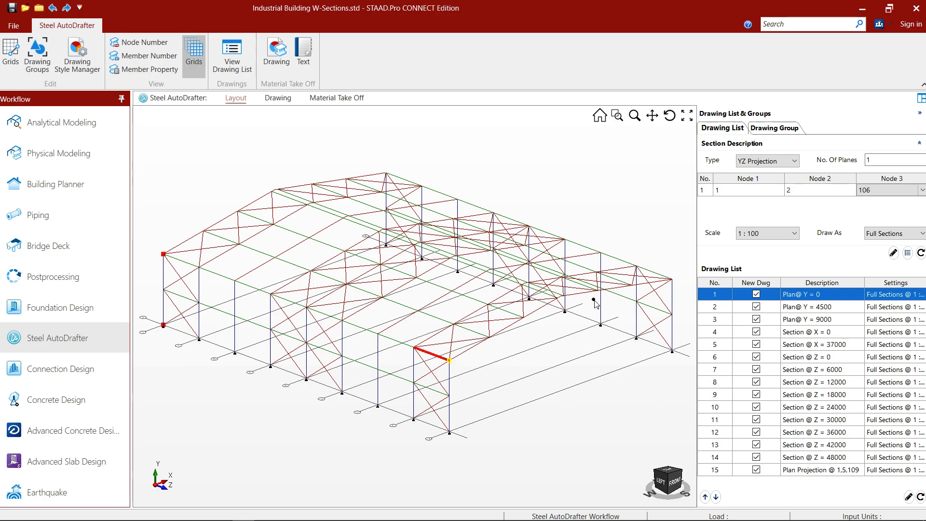
left_click(907, 252)
Step: Add an XY Projection drawing defined by end frame nodes 1, 5 and 6 to the drawing list
left_click(790, 163)
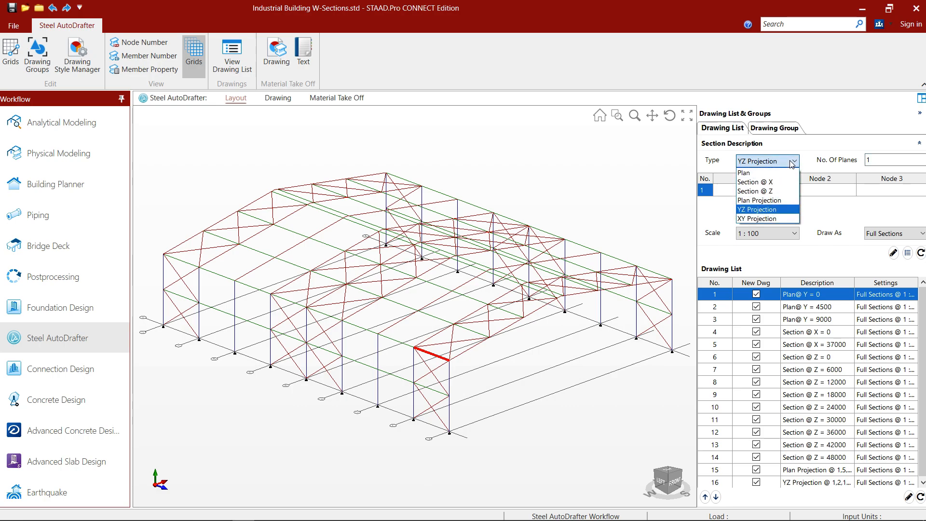
left_click(752, 220)
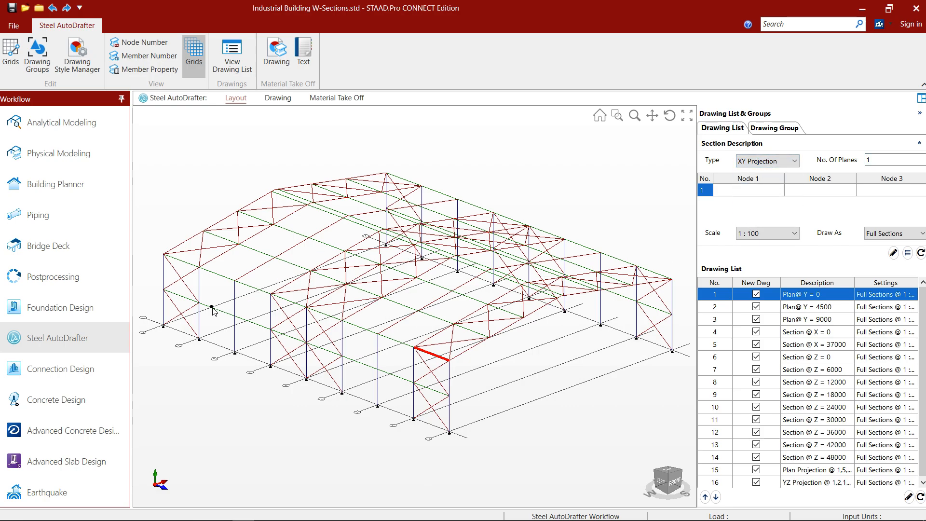
left_click(163, 325)
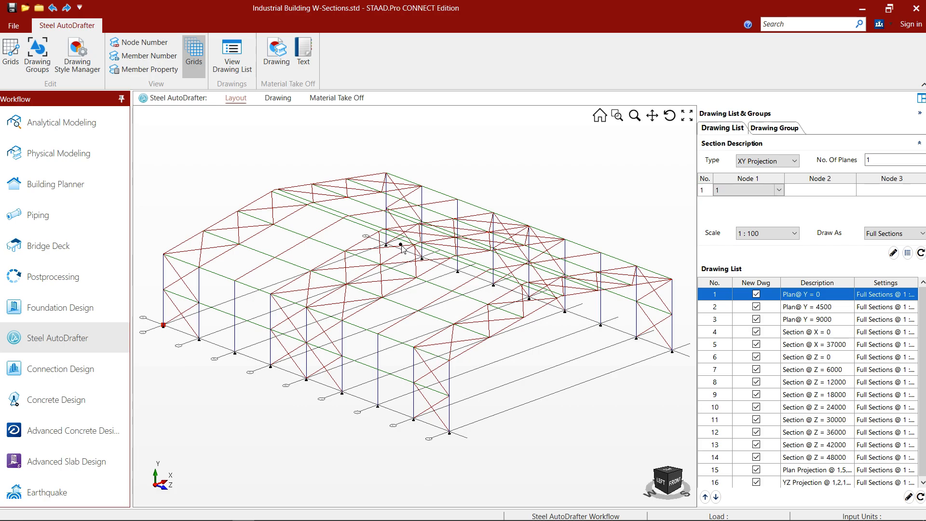
left_click(386, 243)
left_click(385, 172)
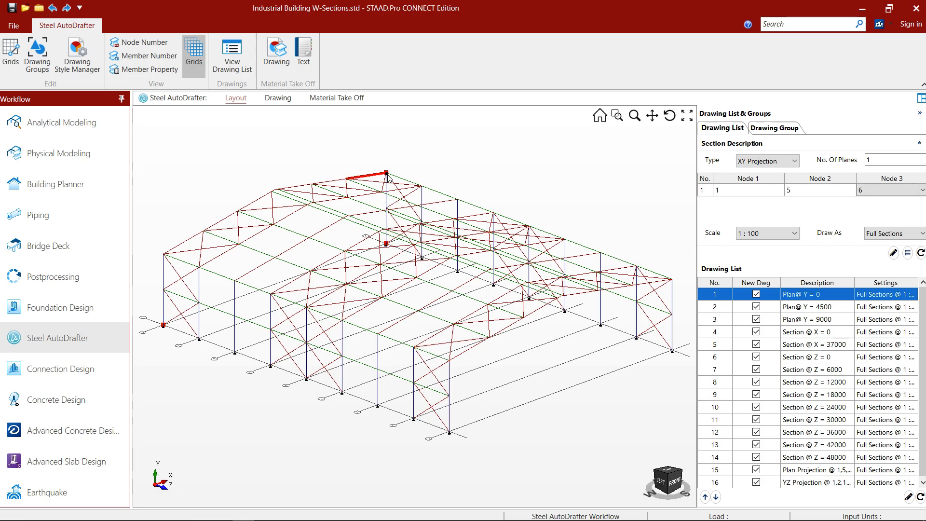
left_click(907, 252)
Step: Generate all the drawings in the drawing list and review the three plan drawings
scroll(840, 350, "down", 1)
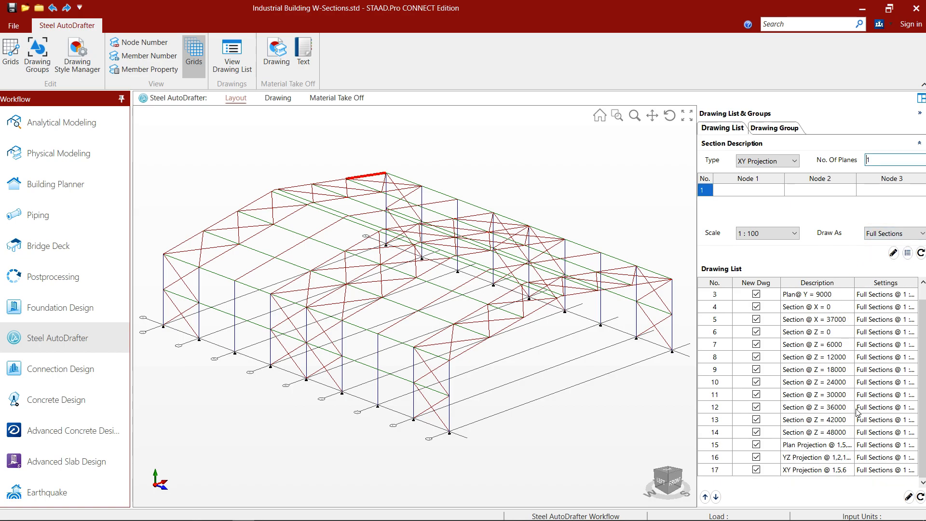
left_click(909, 497)
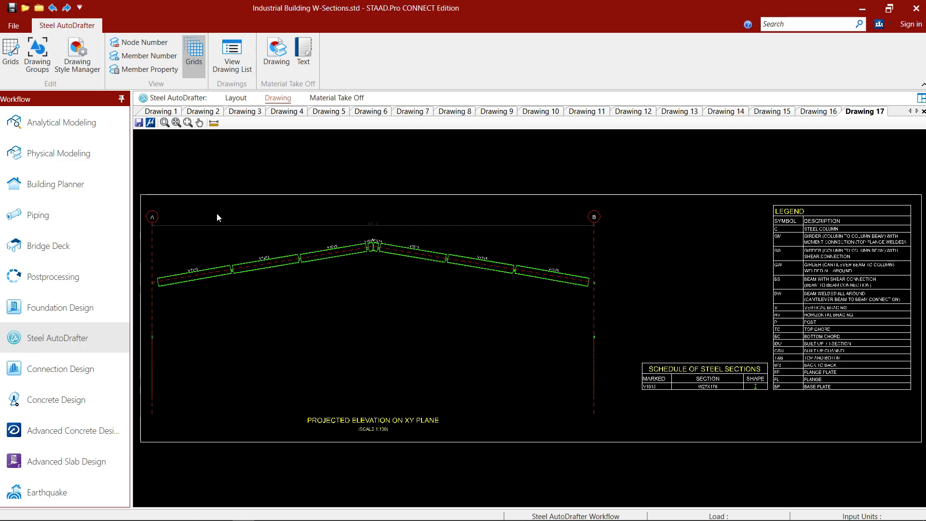
left_click(165, 114)
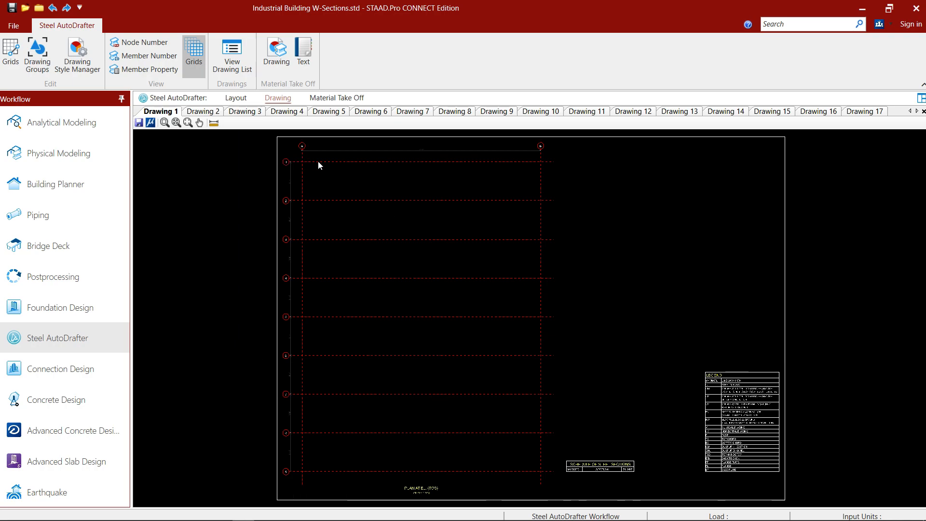
left_click(203, 112)
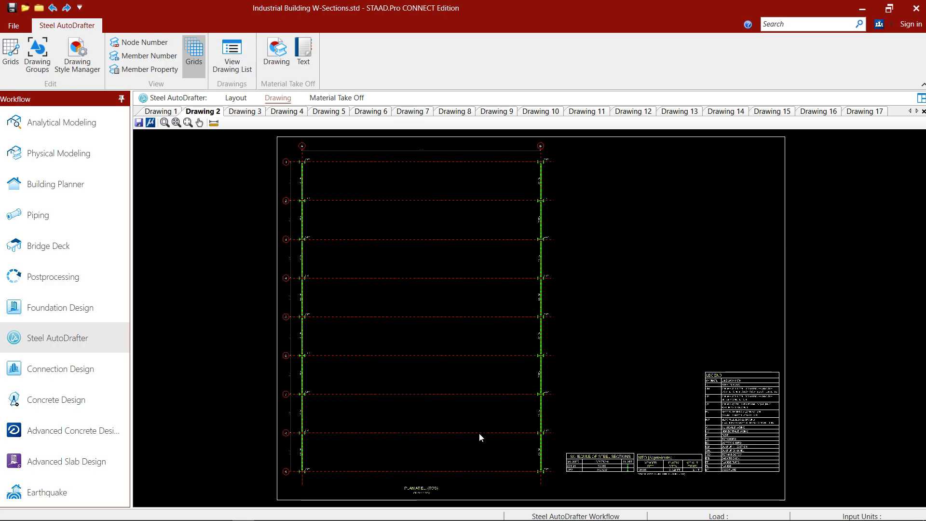
left_click(244, 112)
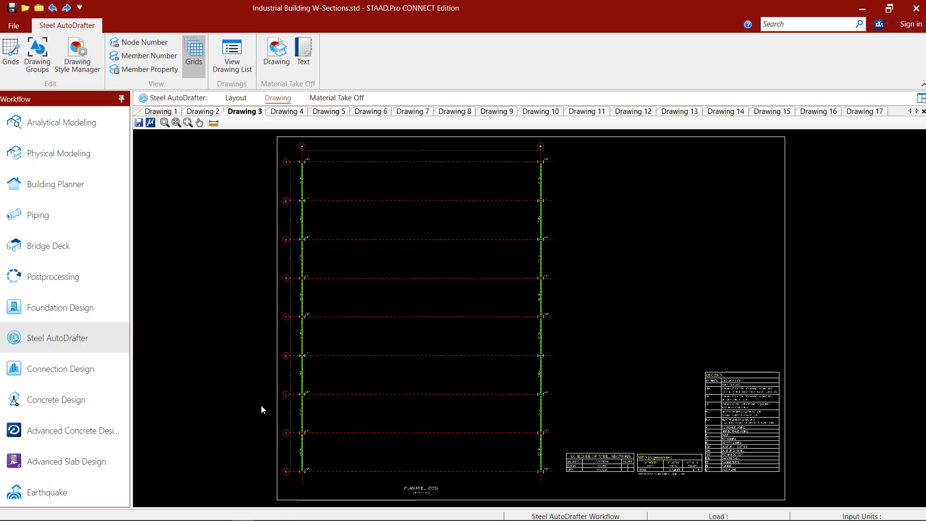
Step: Save the Grid A elevation drawing as a DXF file named SIDE ELEVATION in the Metering Shelter folder
left_click(291, 112)
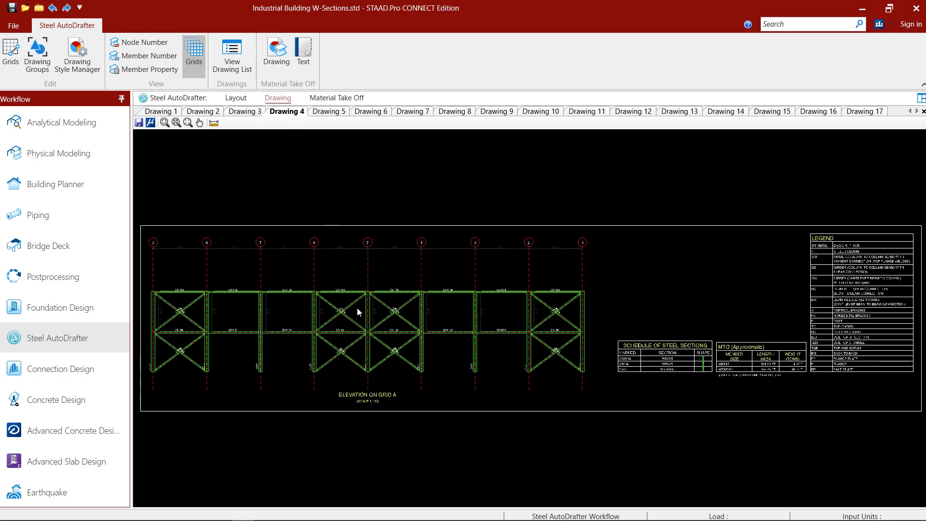
left_click(139, 123)
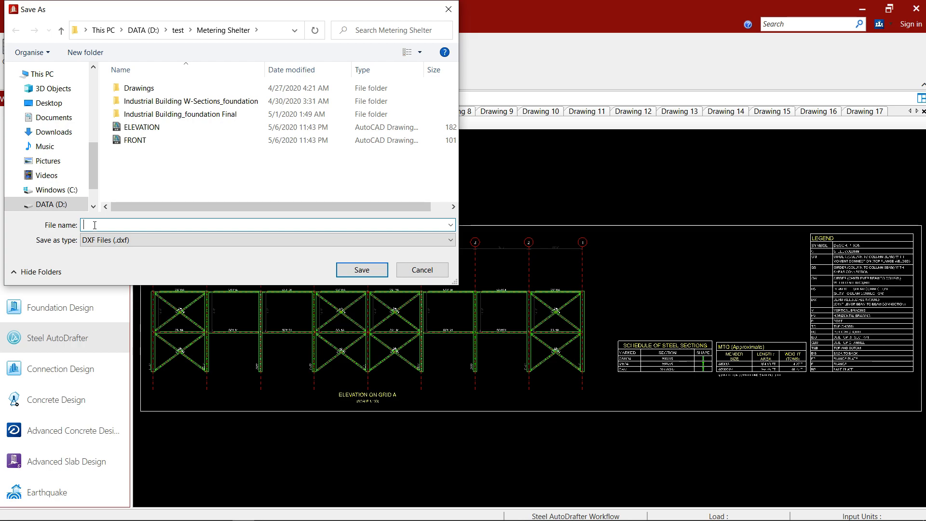
left_click(146, 128)
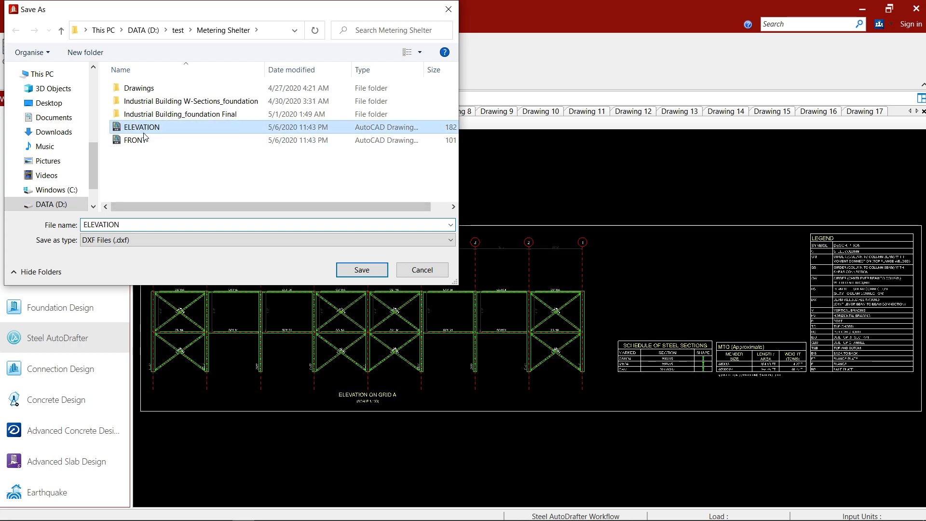
left_click_drag(84, 226, 125, 223)
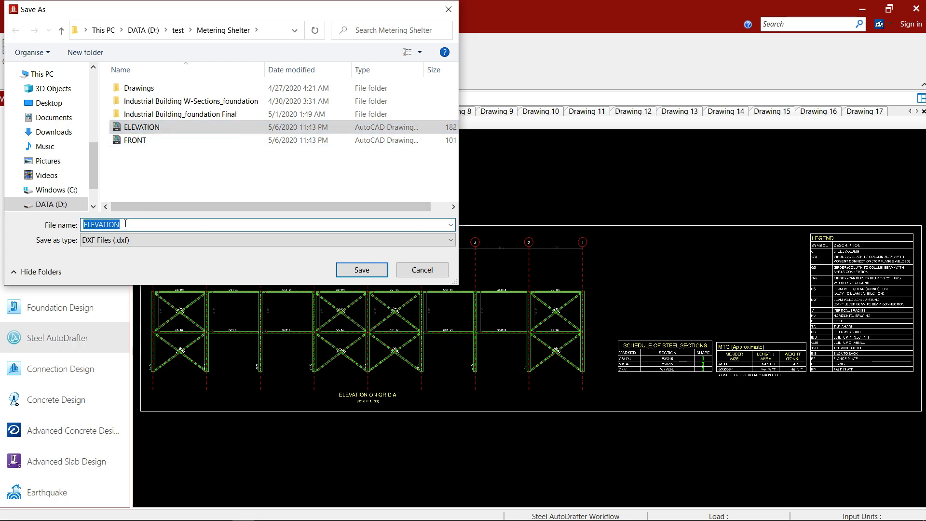
key("Home")
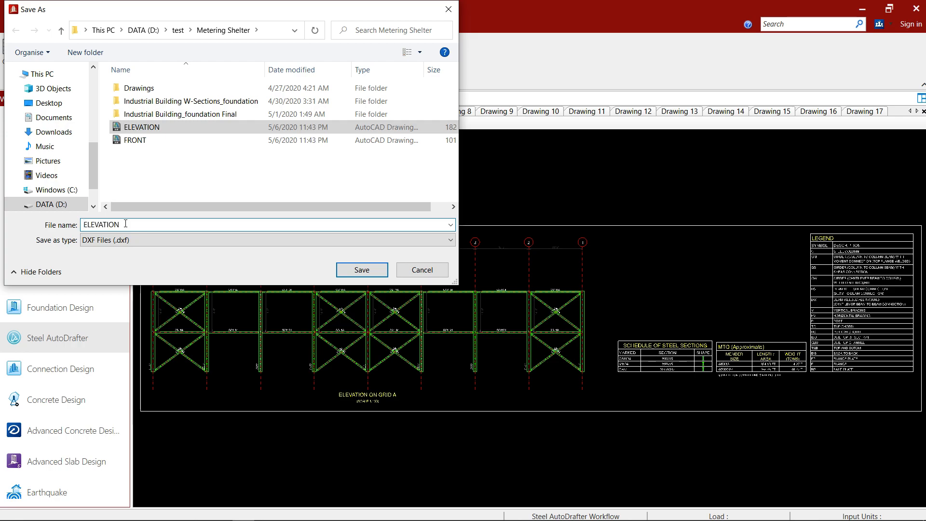
type("side")
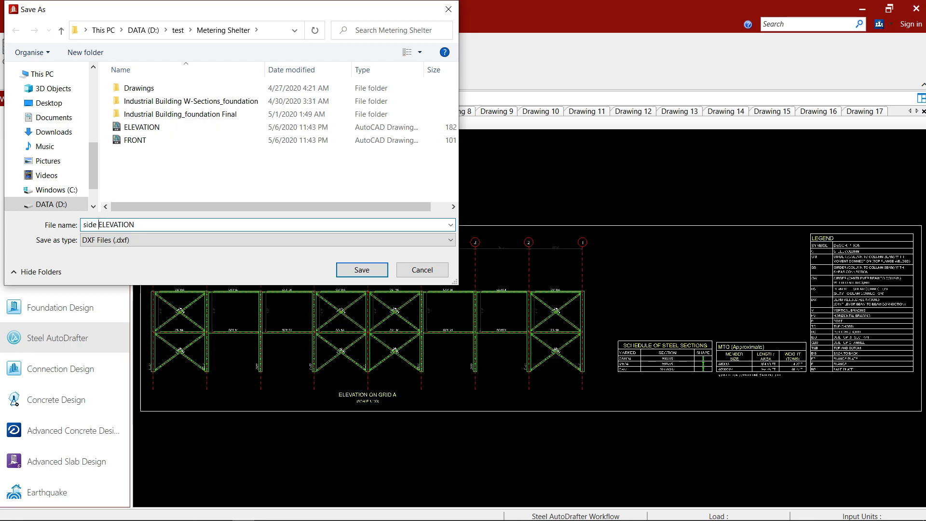
key("BackSpace")
key("BackSpace")
key("BackSpace")
key("BackSpace")
key("BackSpace")
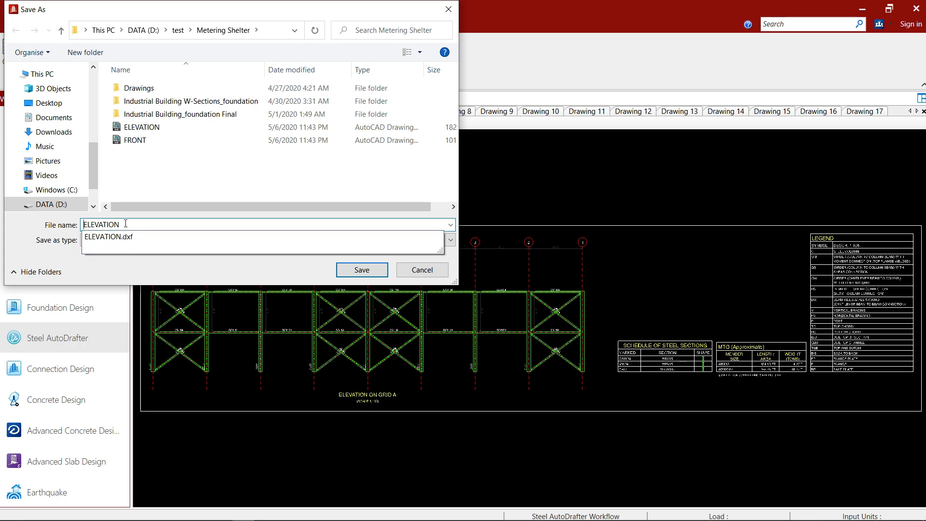
type("SIDE")
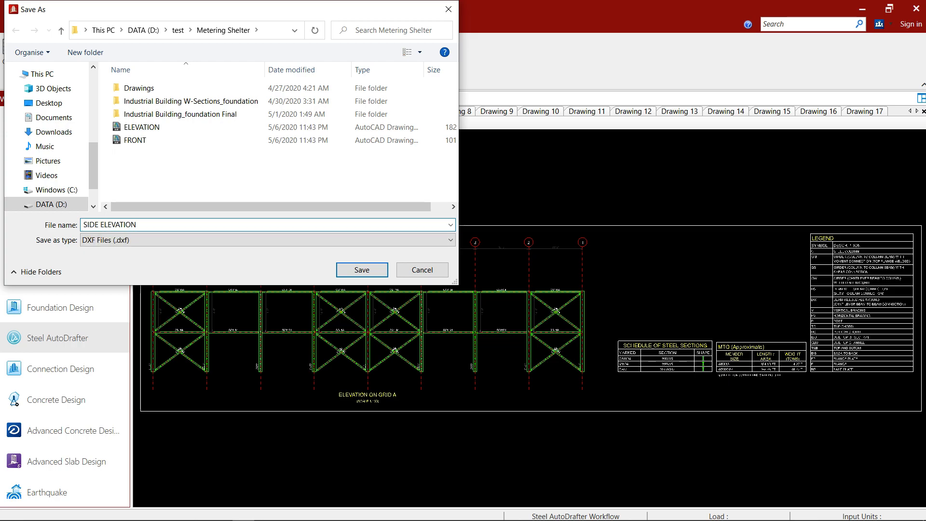
left_click(356, 270)
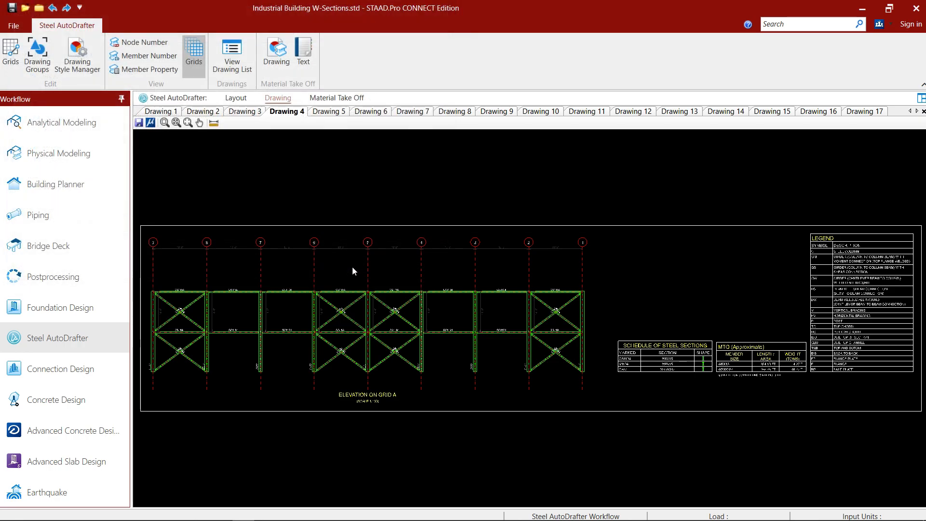
Step: View the Grid B elevation and save the Grid 1 elevation as a DXF file, replacing the existing FRONT file
left_click(330, 111)
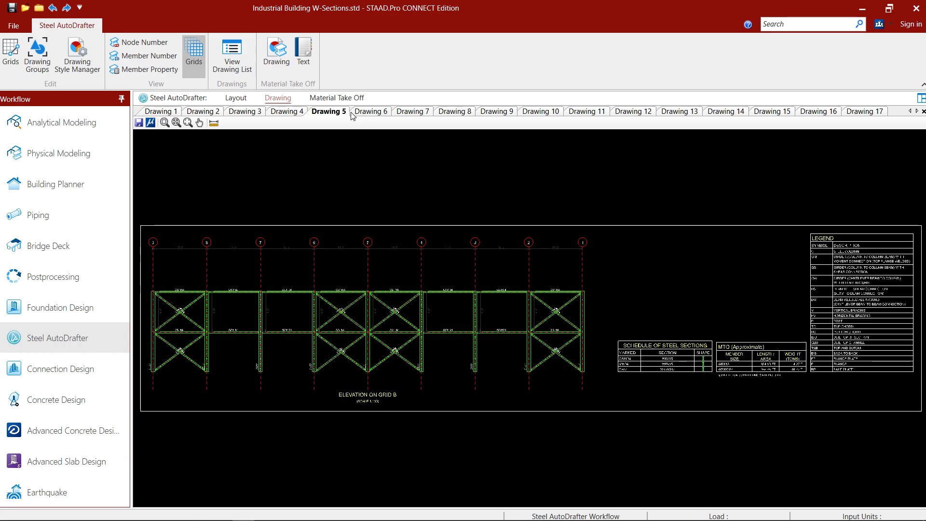
left_click(372, 111)
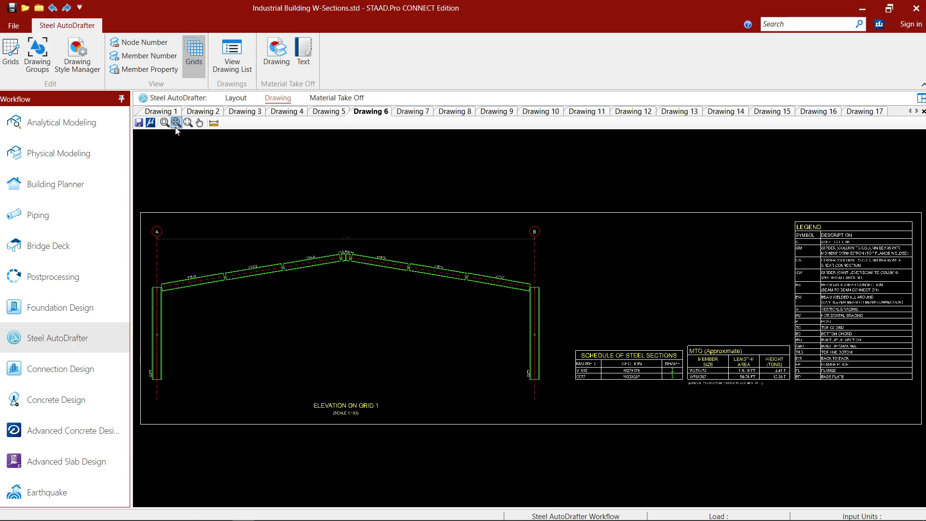
left_click(140, 123)
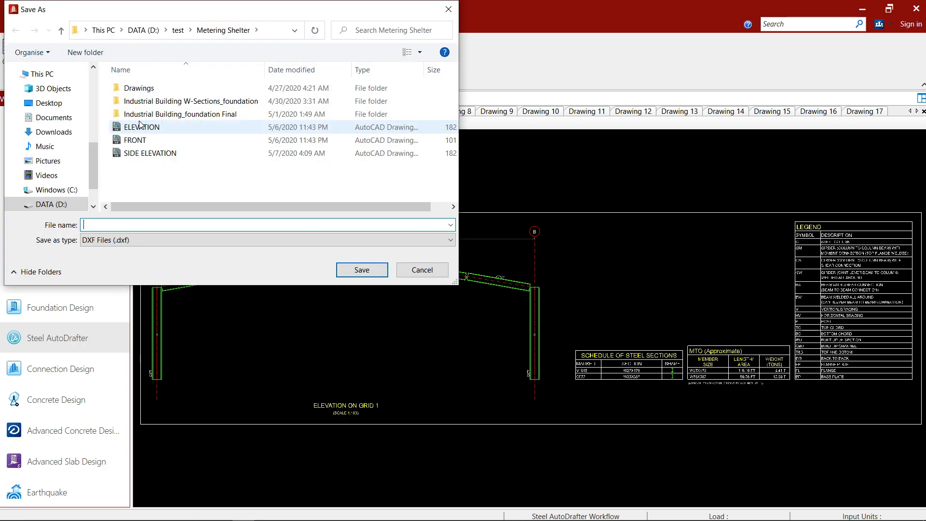
left_click(135, 140)
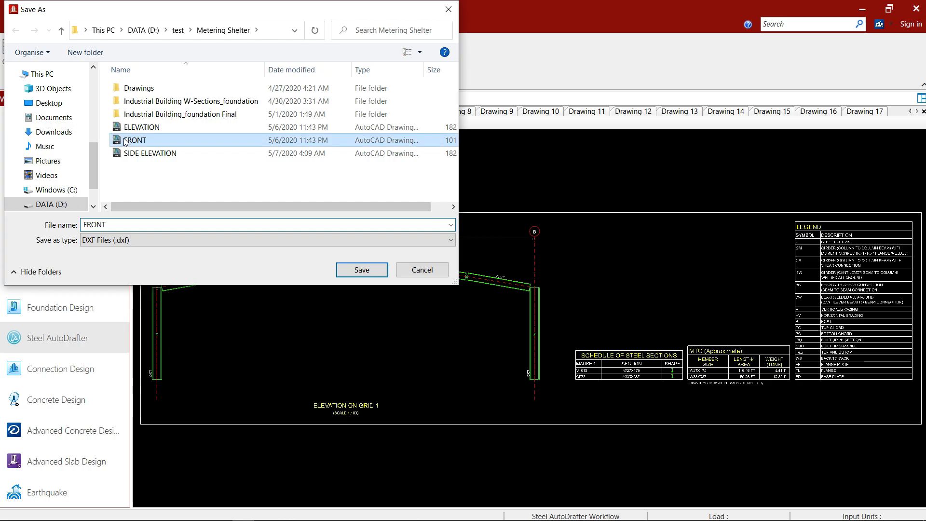
left_click(359, 271)
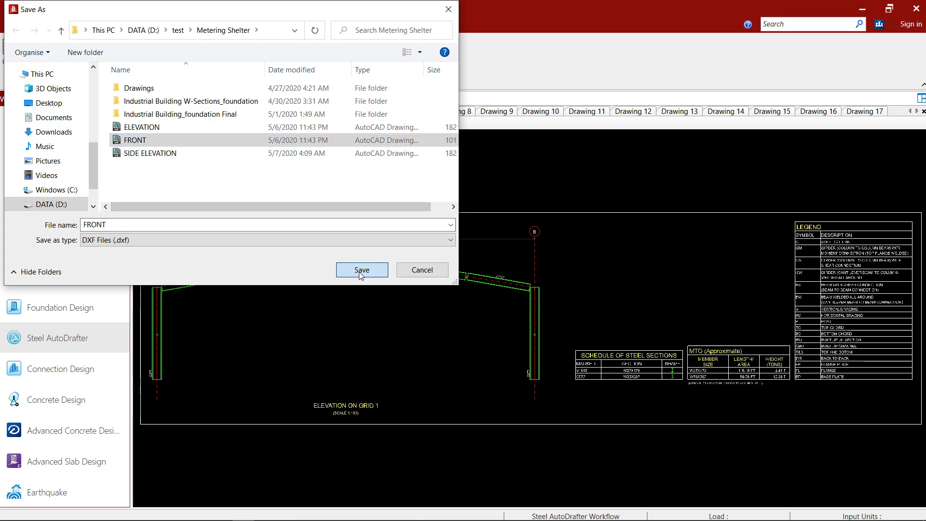
left_click(492, 269)
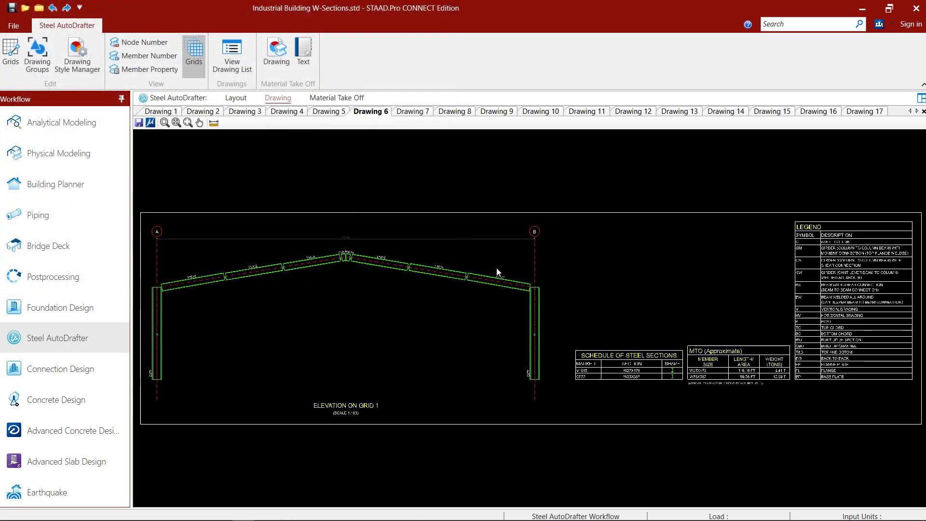
Step: Review the frame elevations from Grid 2 to Grid 9, the projected plan and the projected YZ elevation
left_click(412, 113)
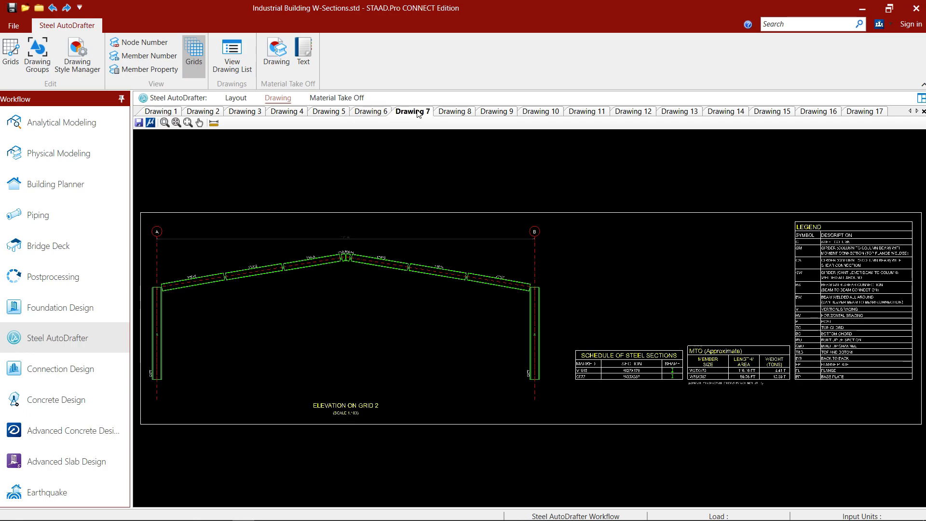
left_click(458, 112)
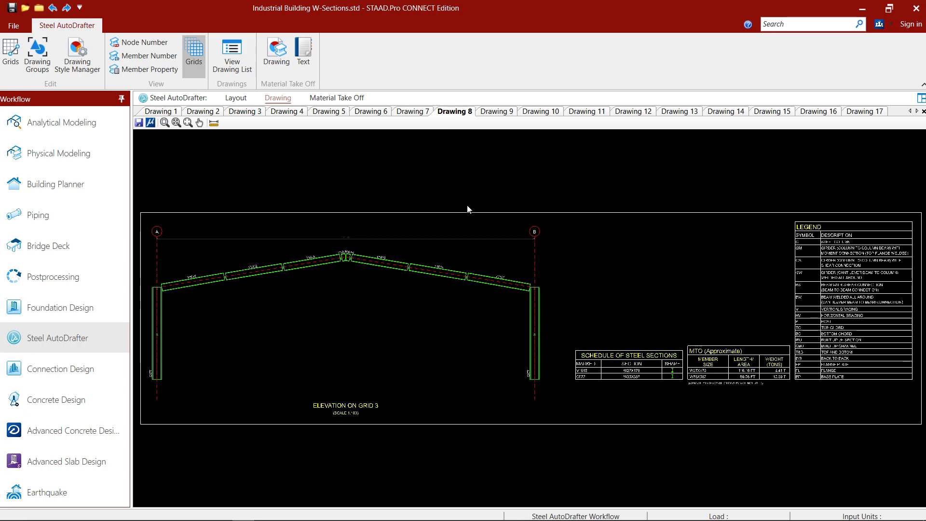
left_click(508, 114)
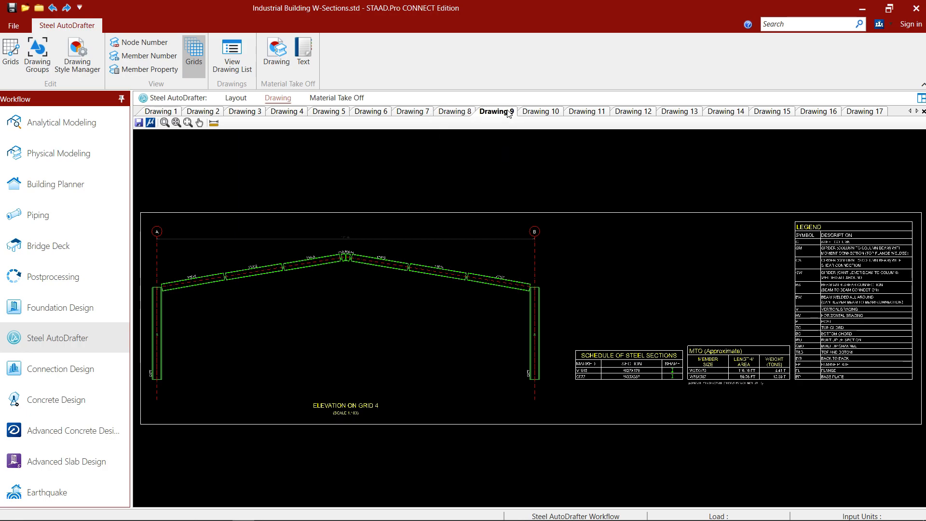
left_click(546, 114)
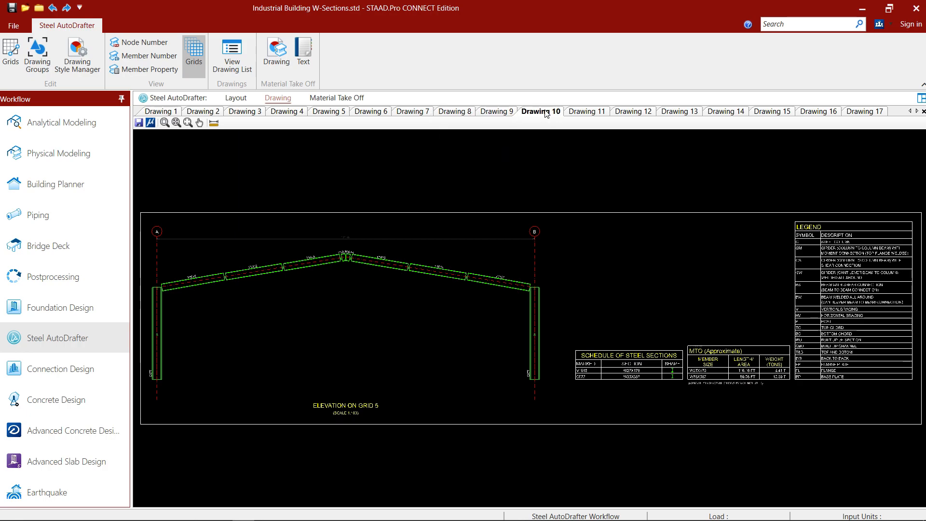
left_click(592, 114)
left_click(624, 113)
left_click(684, 112)
left_click(722, 114)
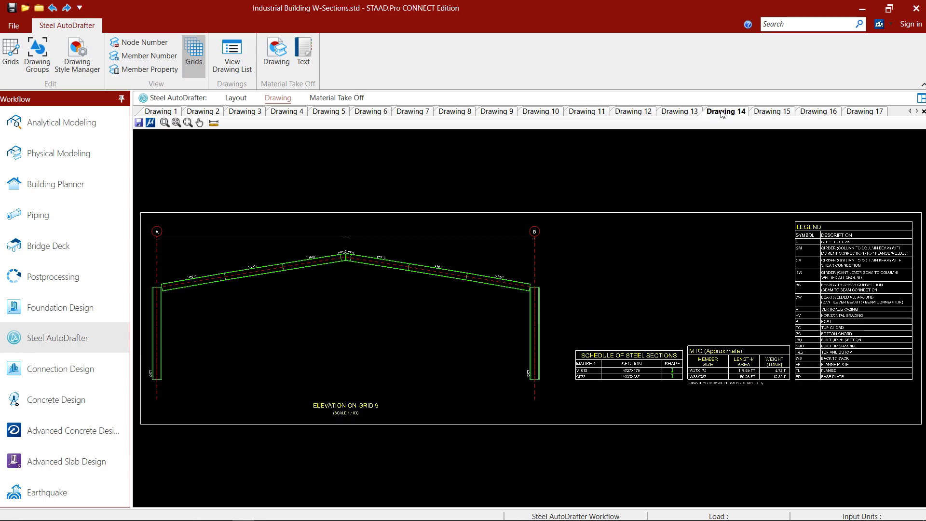
left_click(775, 113)
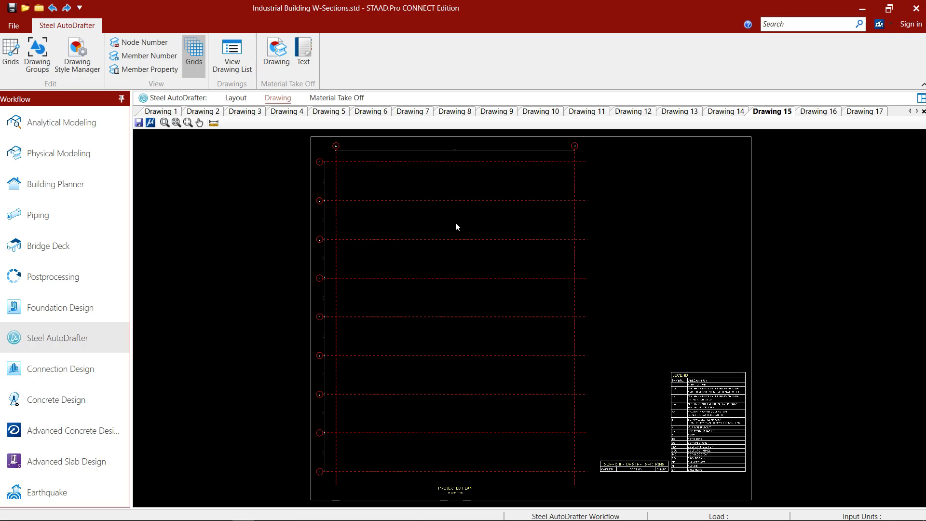
left_click(814, 115)
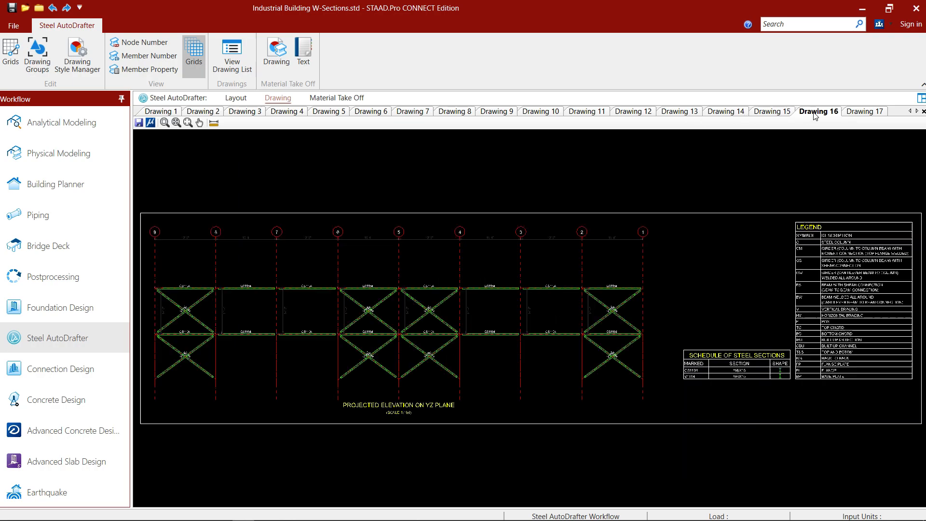
Step: View the projected elevation on the XY plane and launch AutoCAD 2018 from the desktop
left_click(865, 113)
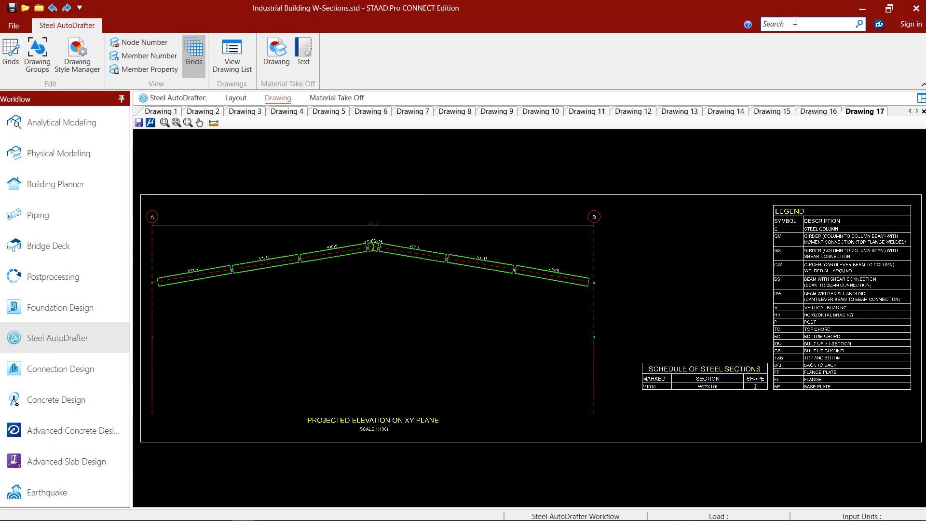
left_click(863, 9)
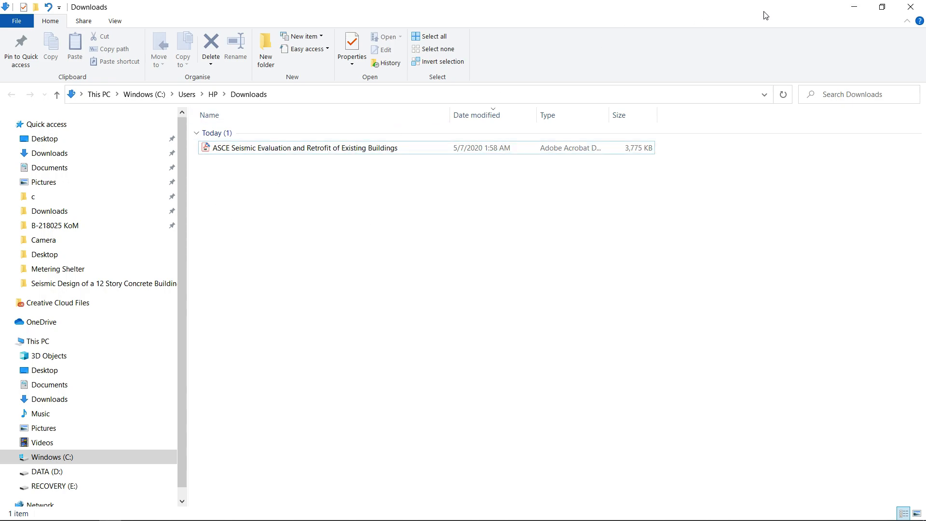
left_click(852, 7)
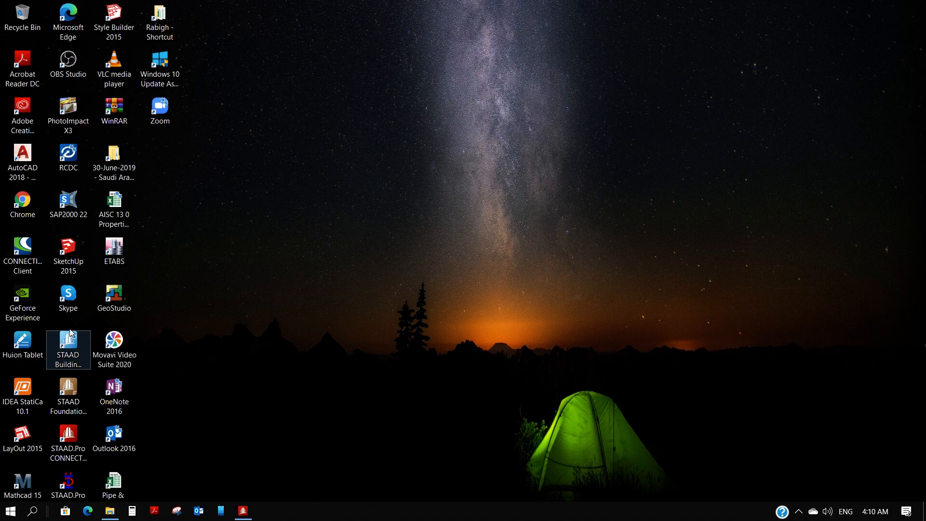
double_click(23, 165)
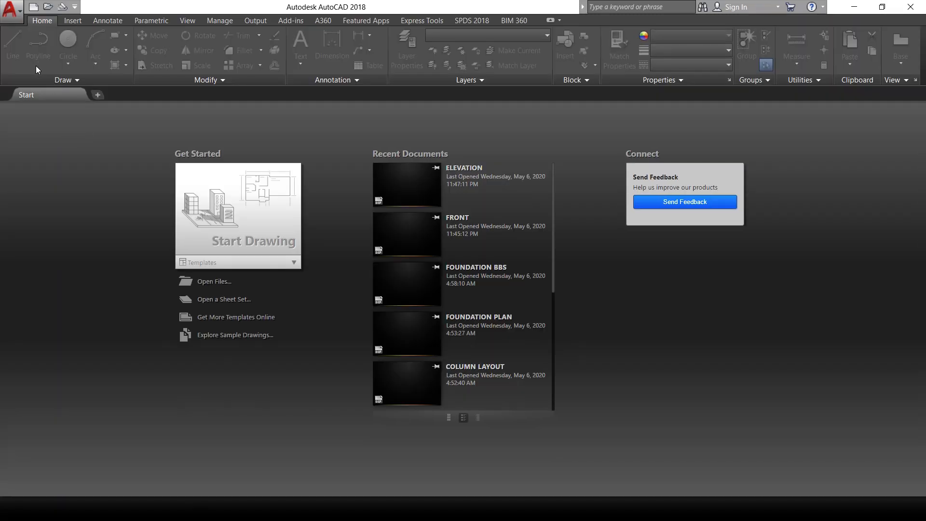
Step: Open the FRONT DXF file from the Metering Shelter folder and fit the whole drawing in view
left_click(211, 284)
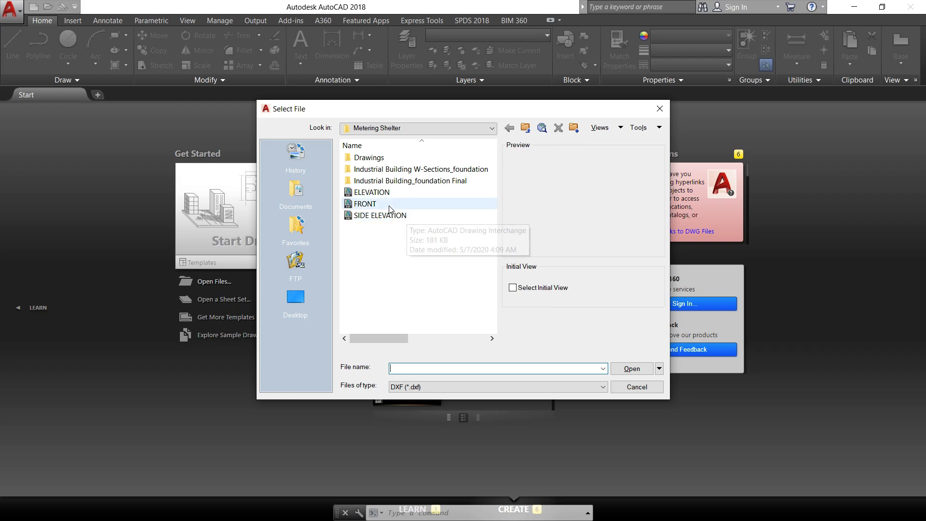
left_click(372, 205)
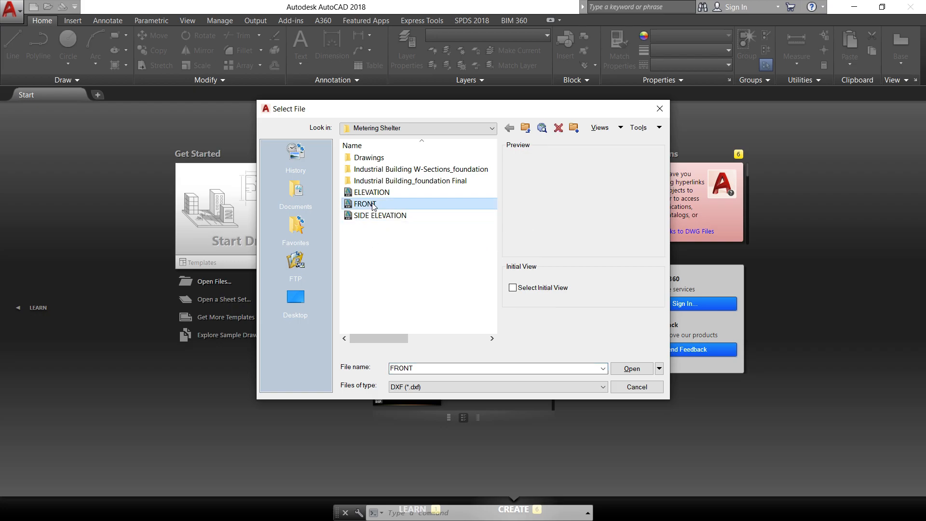
left_click(628, 368)
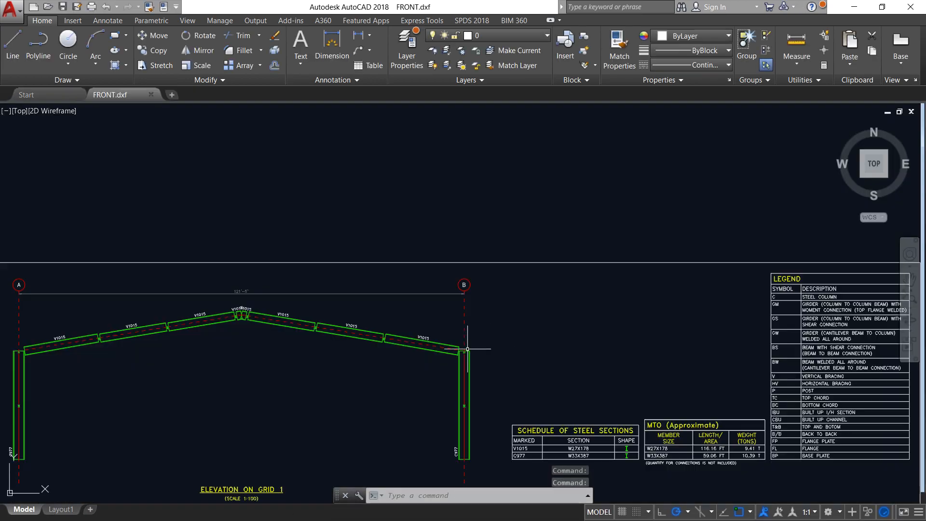
scroll(263, 324, "down", 1)
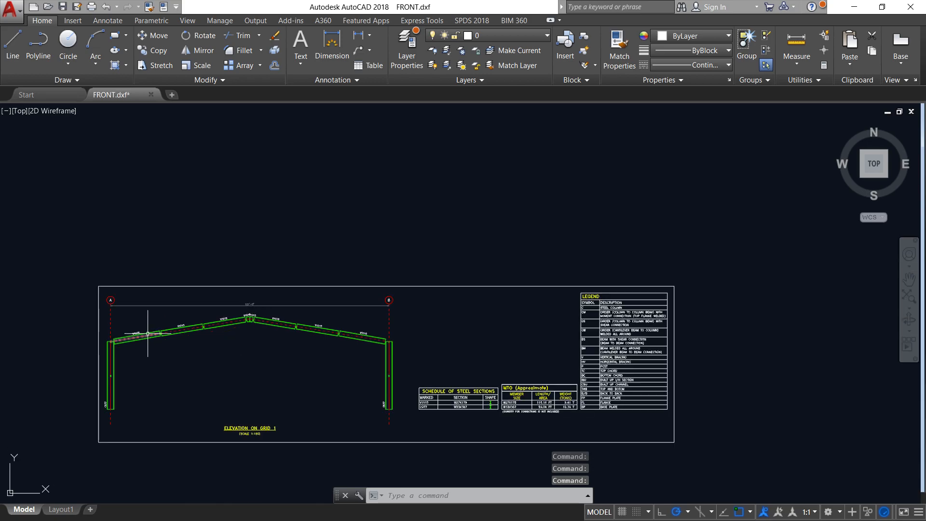
middle_click(197, 292)
middle_click(196, 292)
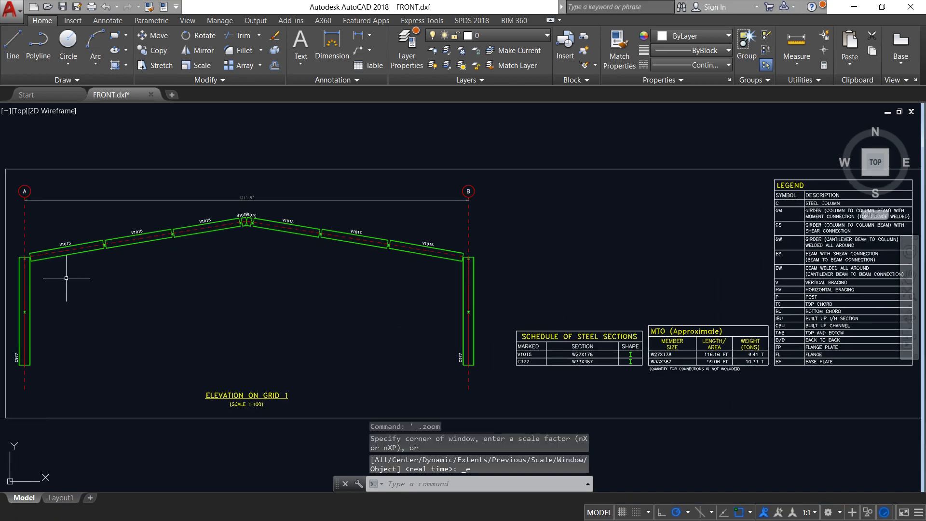
Step: Examine the Grid A column's mark and its top joint with the rafter in the Grid 1 elevation
middle_click_drag(89, 314, 244, 285)
scroll(189, 318, "up", 4)
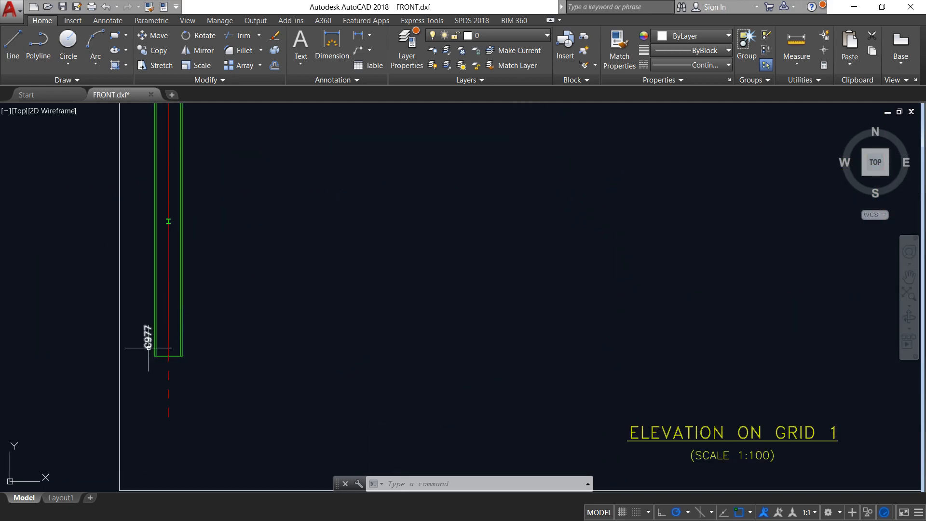
mouse_move(150, 340)
scroll(168, 219, "down", 5)
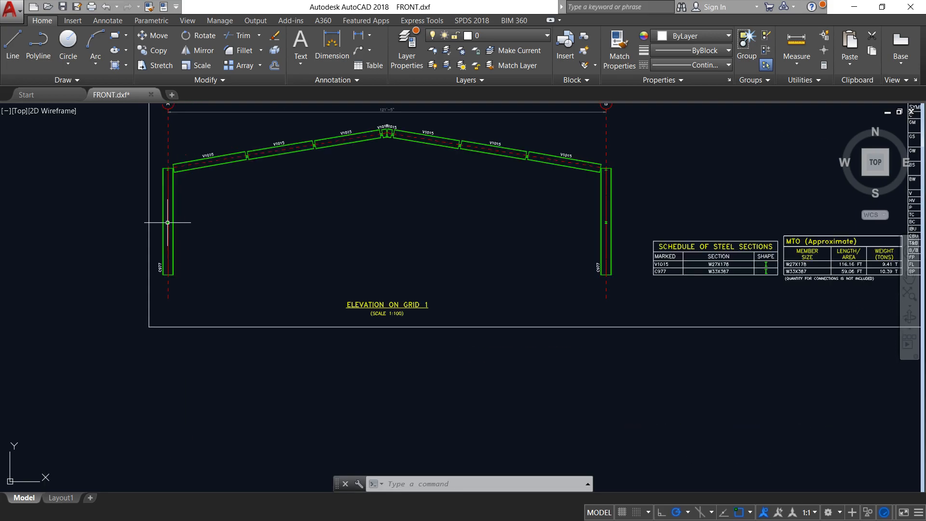
scroll(168, 222, "down", 2)
scroll(163, 195, "up", 8)
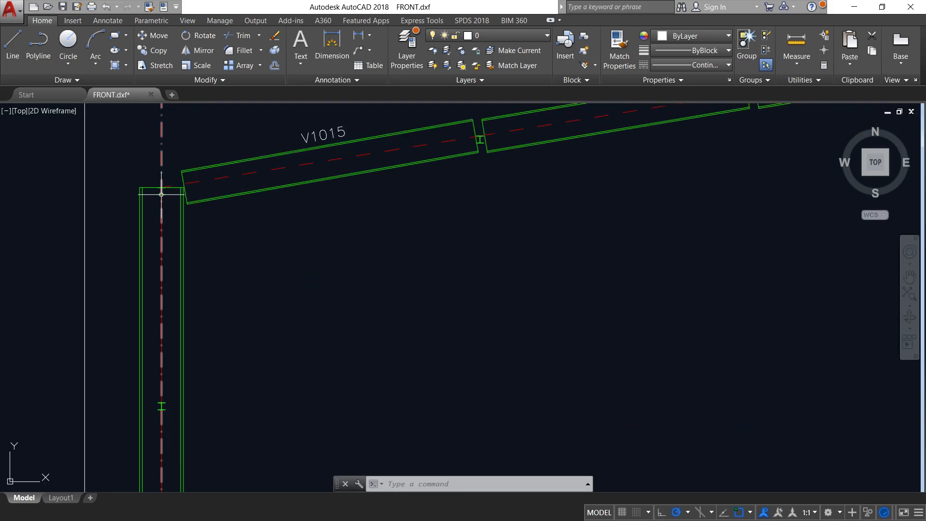
scroll(164, 195, "down", 2)
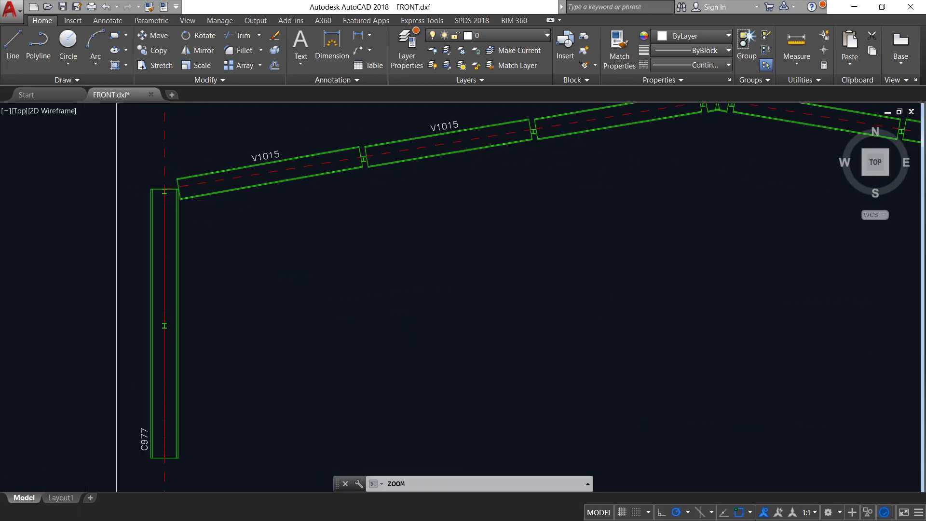
Step: Examine the rafter segments and their marks from Grid A across the ridge to the Grid B column
middle_click(164, 196)
scroll(177, 260, "up", 6)
scroll(177, 260, "down", 4)
scroll(88, 253, "up", 5)
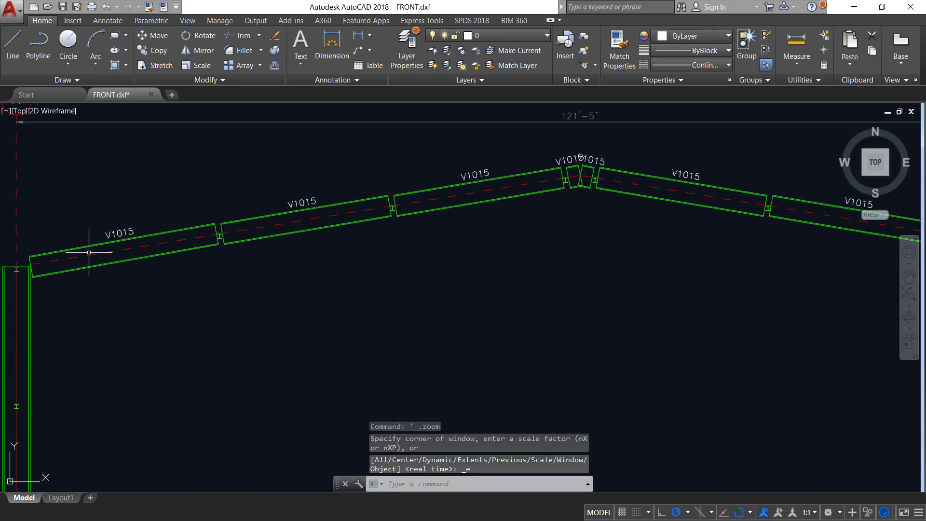
scroll(89, 253, "up", 2)
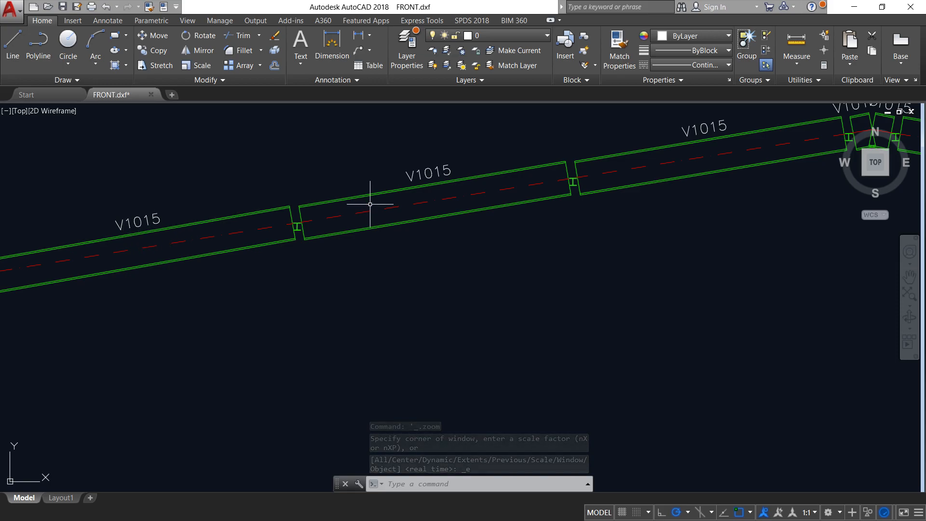
scroll(400, 205, "down", 2)
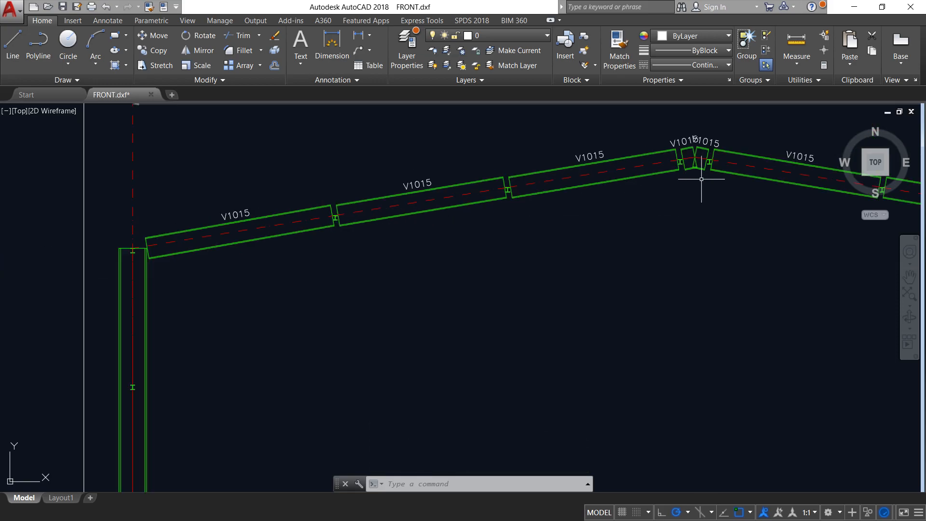
scroll(667, 232, "down", 2)
mouse_move(712, 296)
middle_mouse_down()
mouse_move(502, 274)
mouse_move(405, 239)
middle_mouse_up()
middle_click_drag(533, 288, 306, 262)
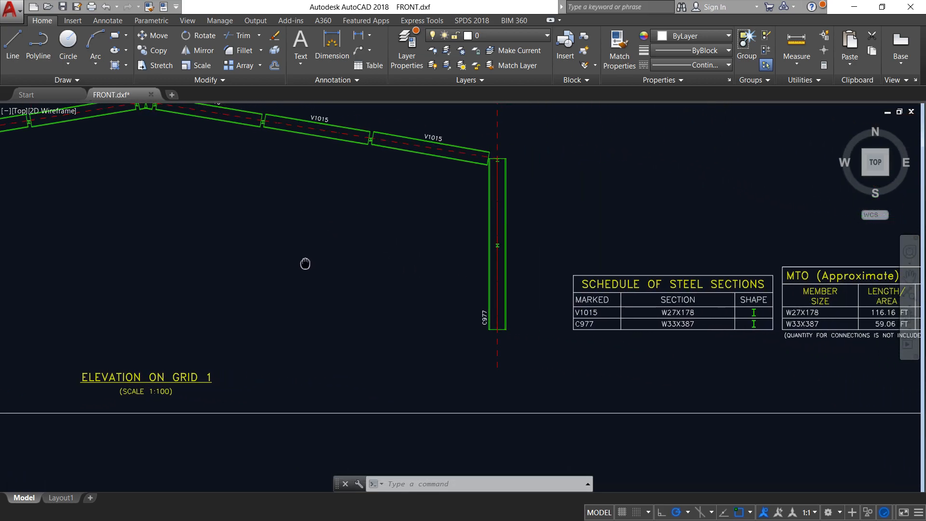
Step: Read the Schedule of Steel Sections and the approximate MTO table beside the Grid 1 elevation
middle_click(548, 310)
scroll(597, 388, "up", 6)
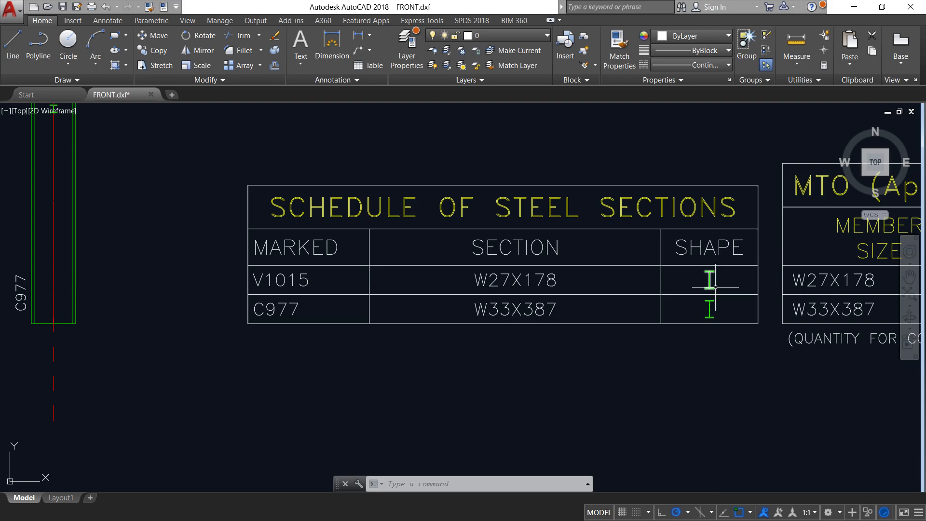
scroll(715, 302, "down", 5)
middle_click_drag(706, 300, 551, 287)
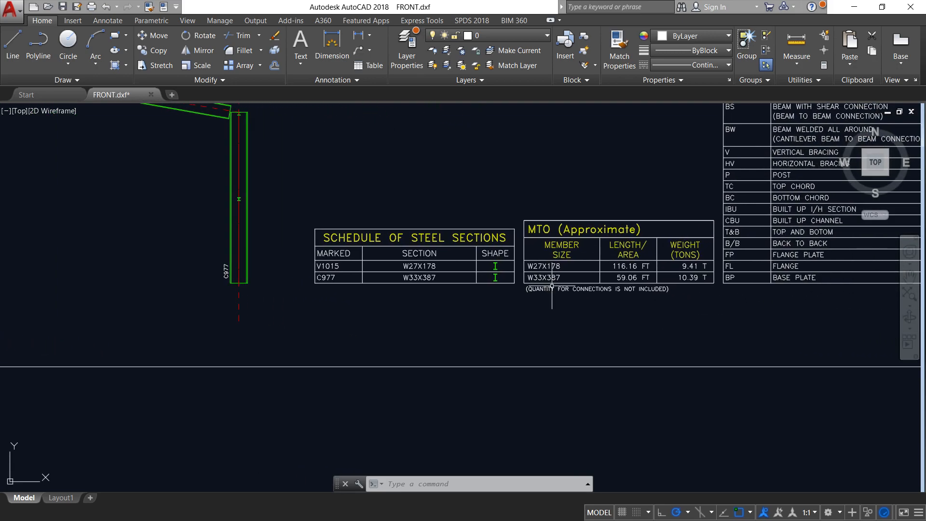
scroll(632, 282, "up", 2)
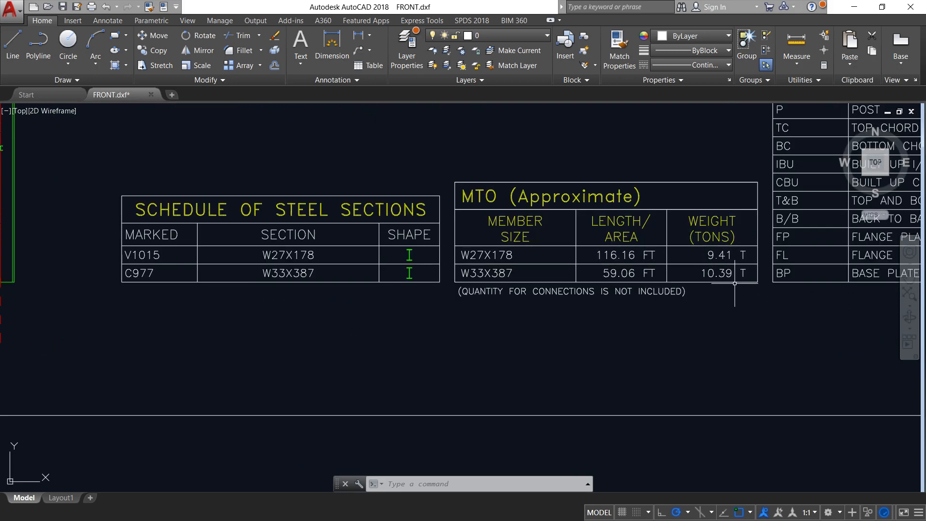
scroll(734, 283, "down", 2)
scroll(750, 281, "down", 2)
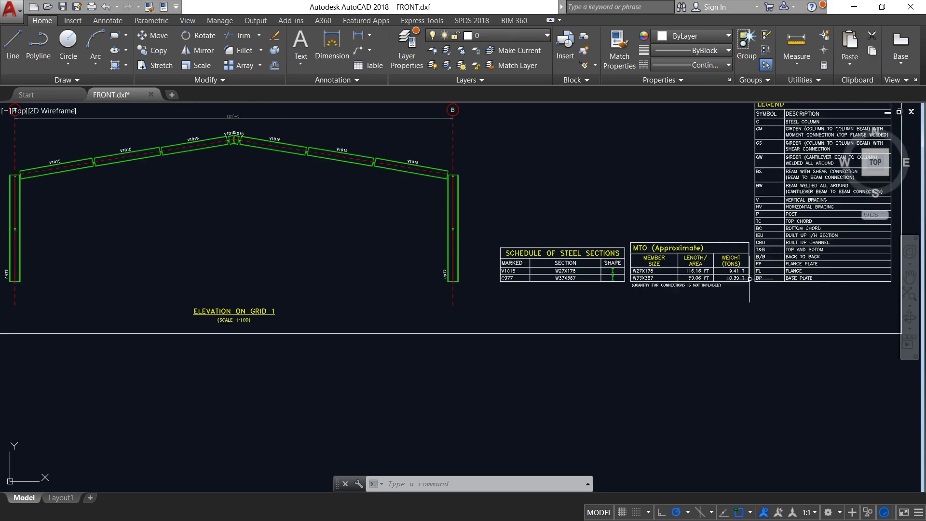
Step: Review the full Grid 1 sheet and inspect the gap where the rafter meets the Grid A column
middle_click(806, 240)
middle_click(806, 239)
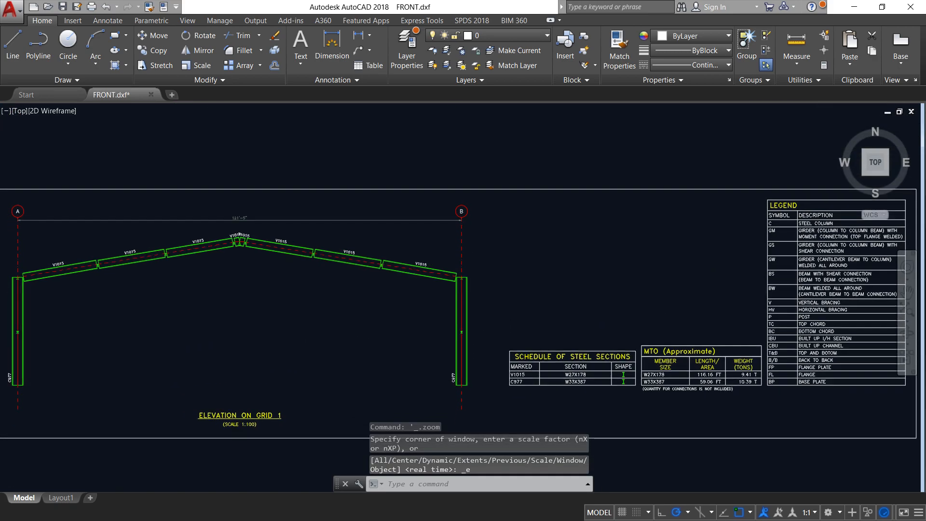
scroll(247, 287, "up", 2)
mouse_move(247, 287)
middle_mouse_down()
mouse_move(559, 273)
mouse_move(567, 258)
middle_mouse_up()
scroll(425, 264, "down", 3)
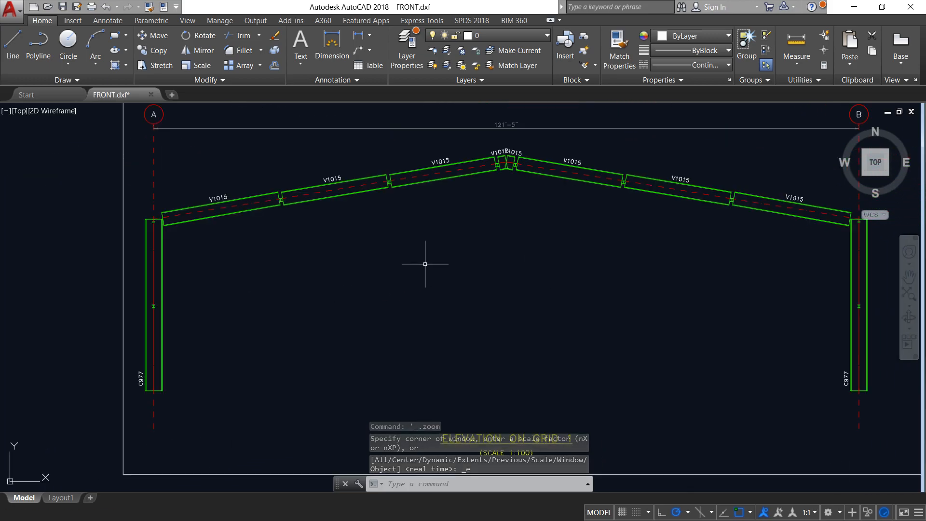
middle_click_drag(190, 289, 251, 254)
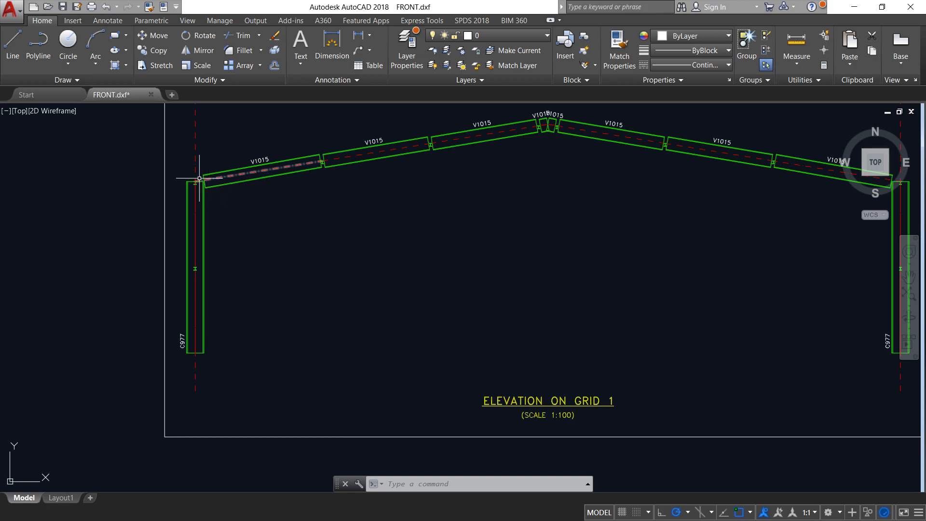
scroll(201, 180, "up", 4)
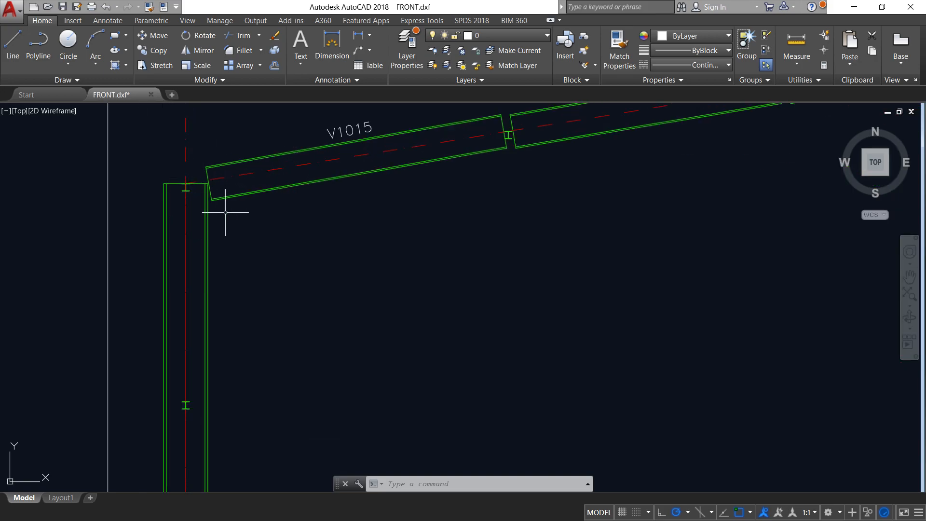
scroll(211, 190, "down", 2)
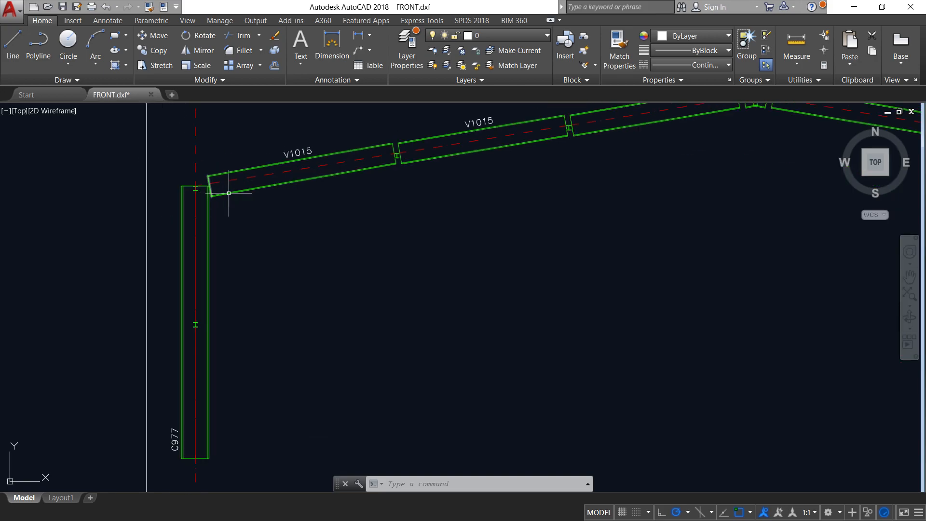
middle_click(233, 208)
middle_click(233, 208)
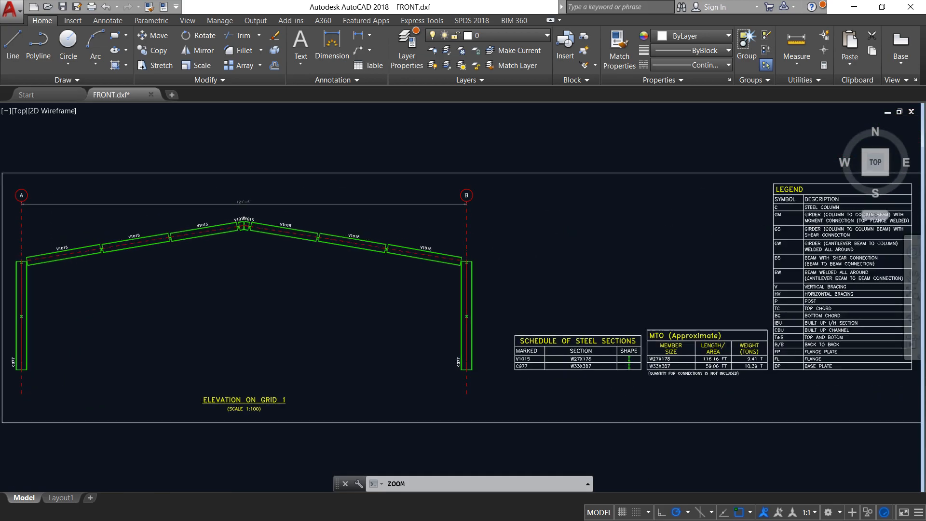
Step: Inspect the rafter splices and the ridge joint, following the rafter down to the Grid B column
scroll(96, 248, "up", 8)
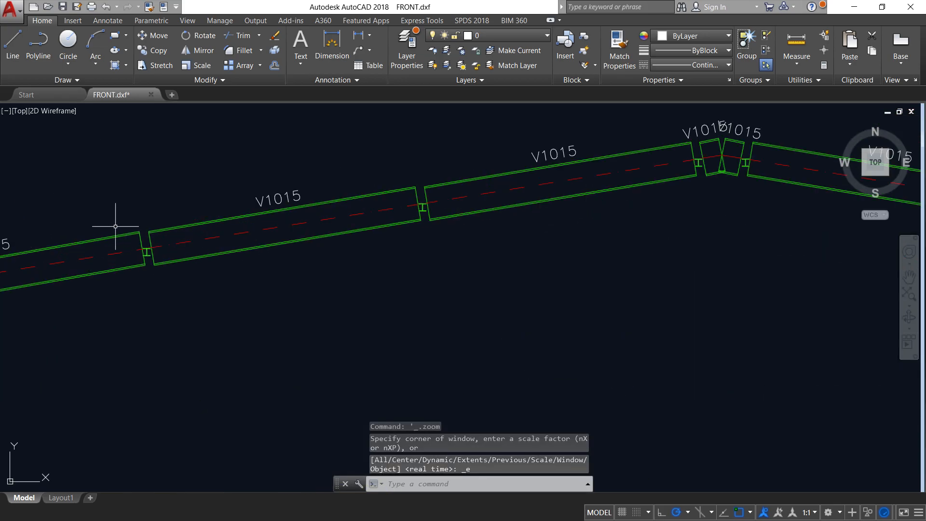
mouse_move(722, 156)
middle_mouse_down()
mouse_move(453, 167)
mouse_move(444, 225)
middle_mouse_up()
scroll(454, 167, "up", 2)
scroll(498, 276, "down", 5)
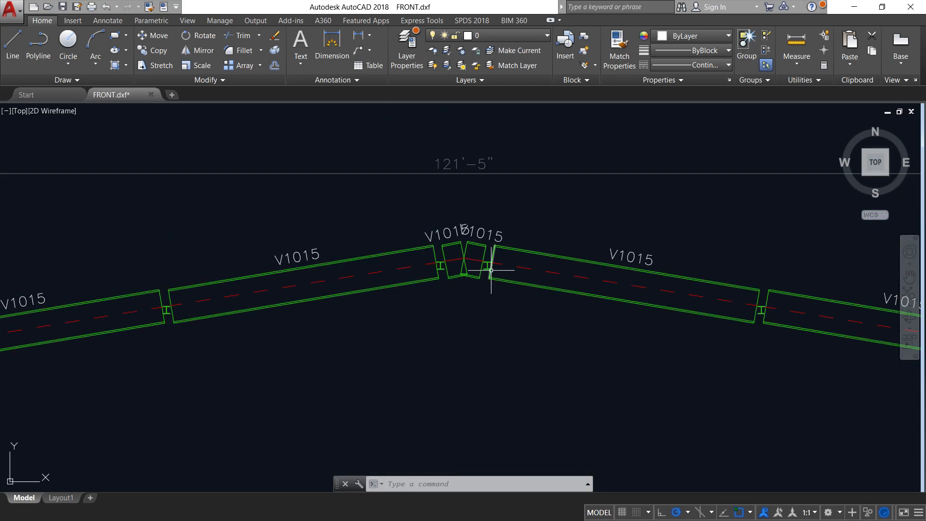
mouse_move(598, 310)
middle_mouse_down()
mouse_move(439, 231)
mouse_move(405, 232)
middle_mouse_up()
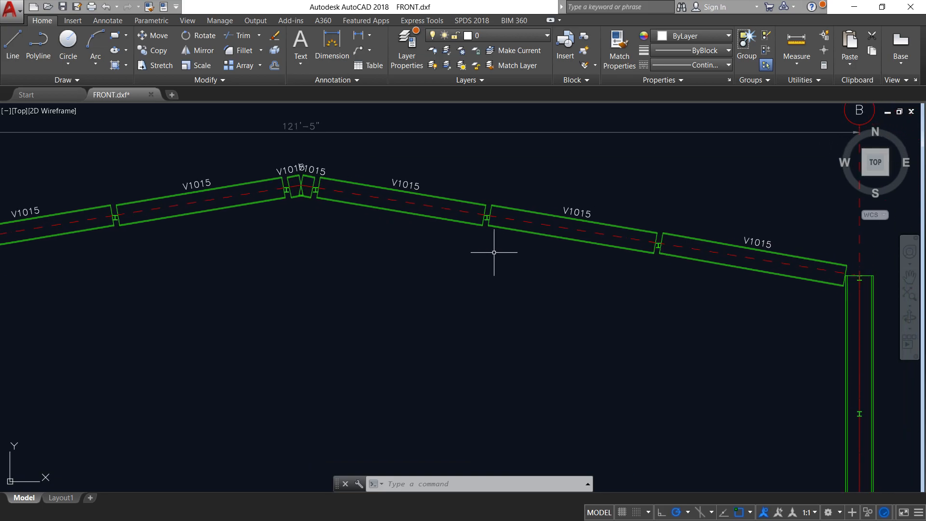
scroll(504, 256, "down", 2)
middle_click_drag(578, 302, 423, 232)
middle_click_drag(485, 253, 517, 217)
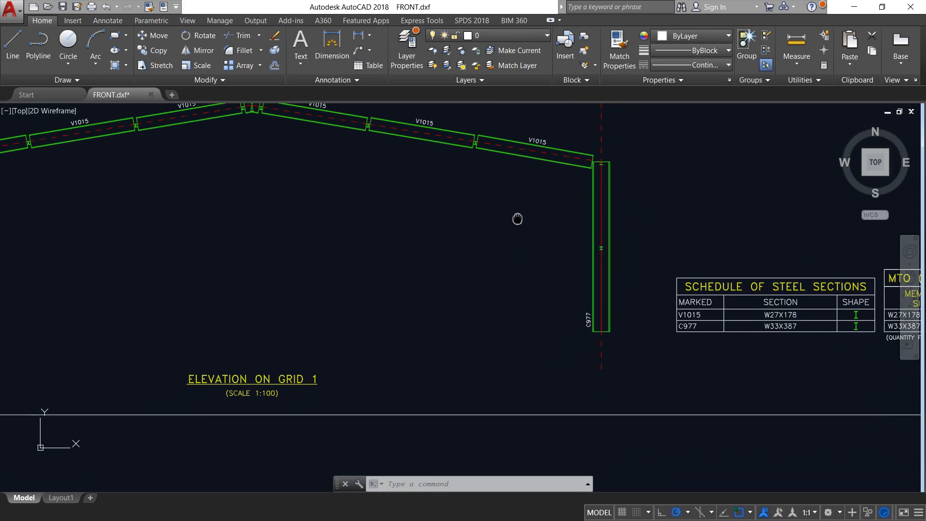
Step: Check the member sizes, lengths and weights in the approximate MTO table, including its note on connections
scroll(616, 316, "down", 3)
scroll(612, 314, "up", 1)
scroll(612, 314, "up", 1)
middle_click_drag(612, 314, 320, 291)
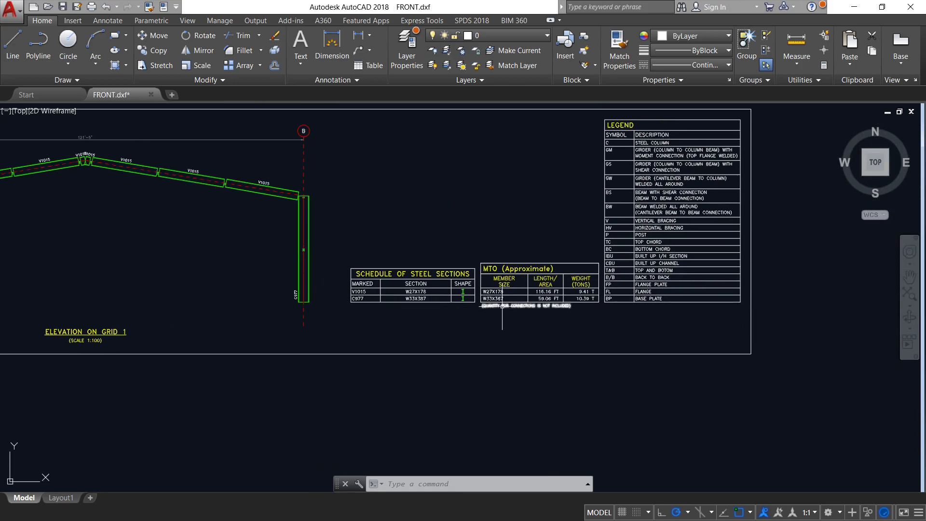
scroll(506, 316, "up", 4)
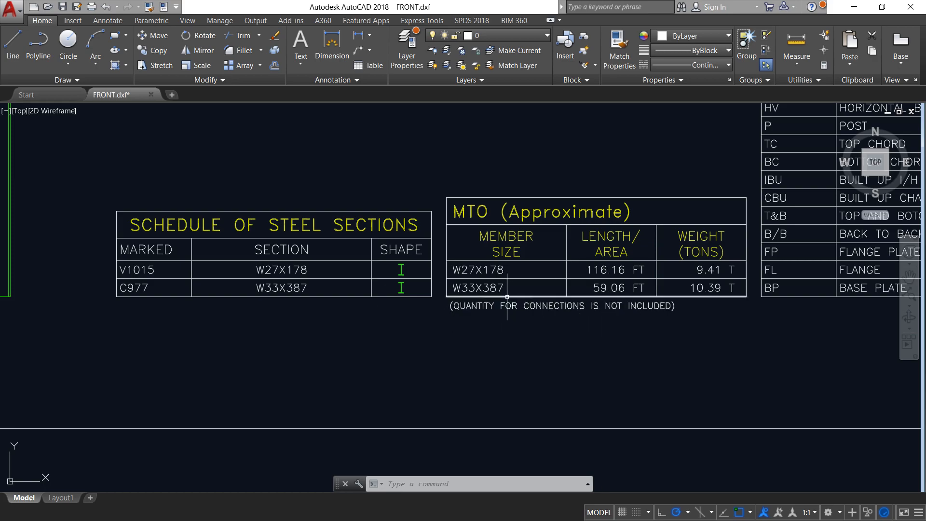
scroll(506, 297, "down", 2)
scroll(73, 246, "down", 3)
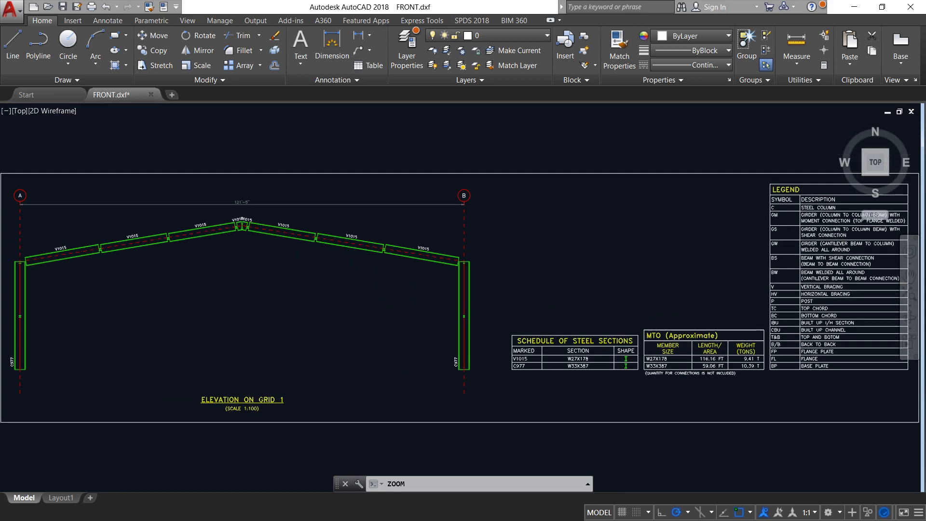
Step: View the complete Grid 1 frame between columns A and B
double_click(161, 241)
scroll(155, 265, "up", 2)
middle_click_drag(302, 263, 313, 226)
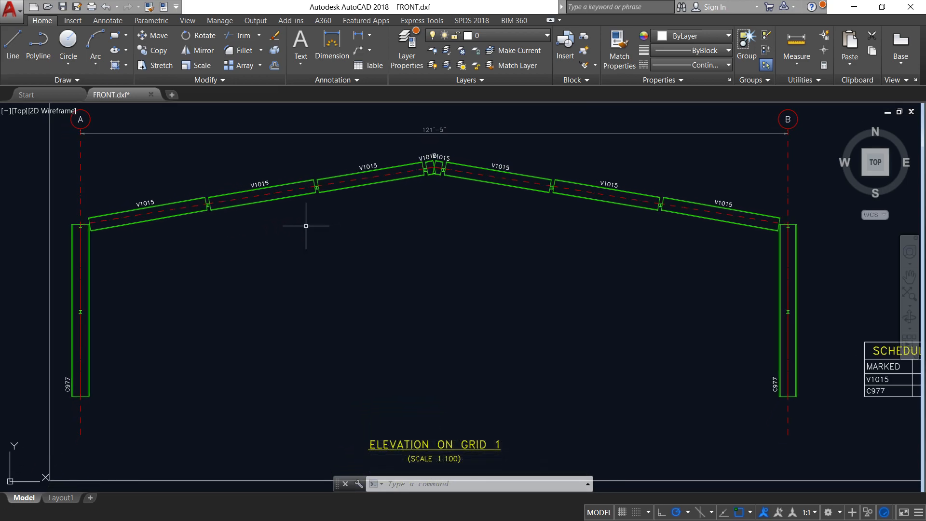
Step: Check the Grid 1 sheet's schedule of steel sections against the member sizes, lengths and weights in the approximate MTO table
scroll(417, 238, "down", 2)
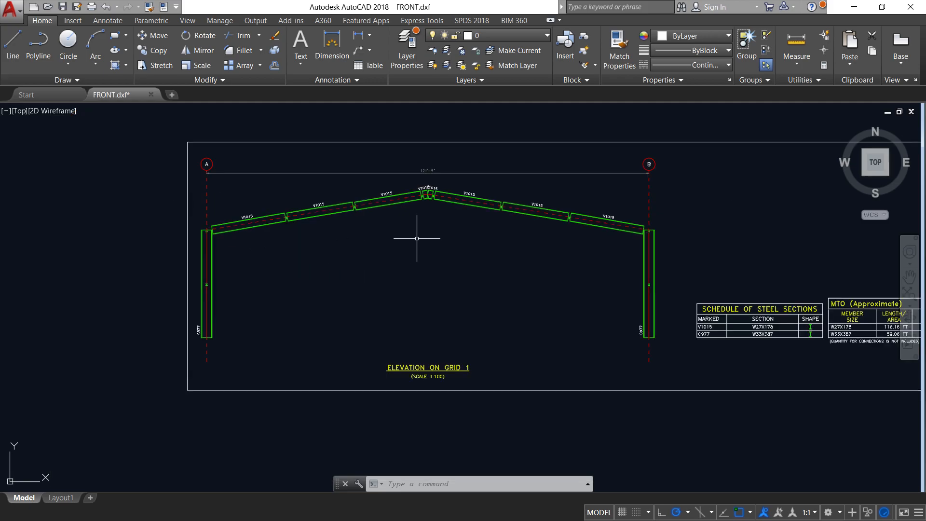
middle_click(579, 277)
middle_click(578, 277)
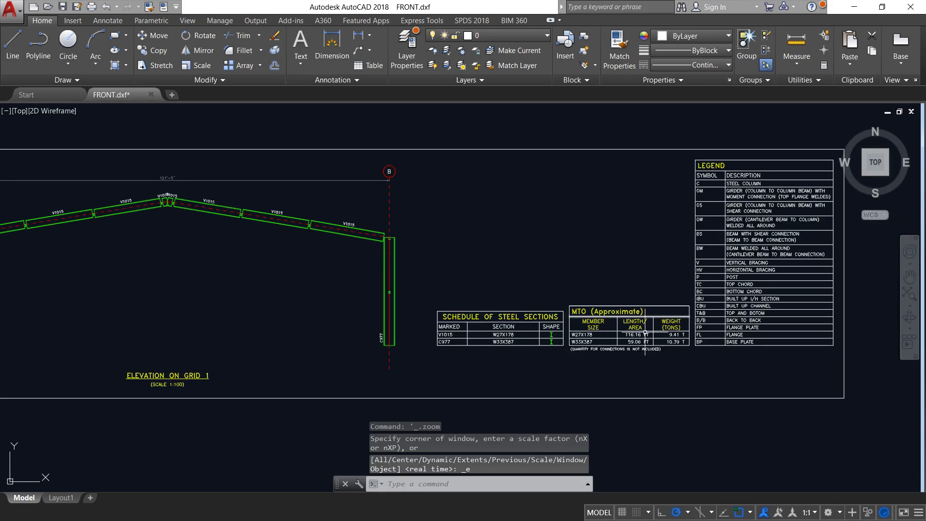
scroll(633, 348, "up", 2)
scroll(633, 348, "up", 4)
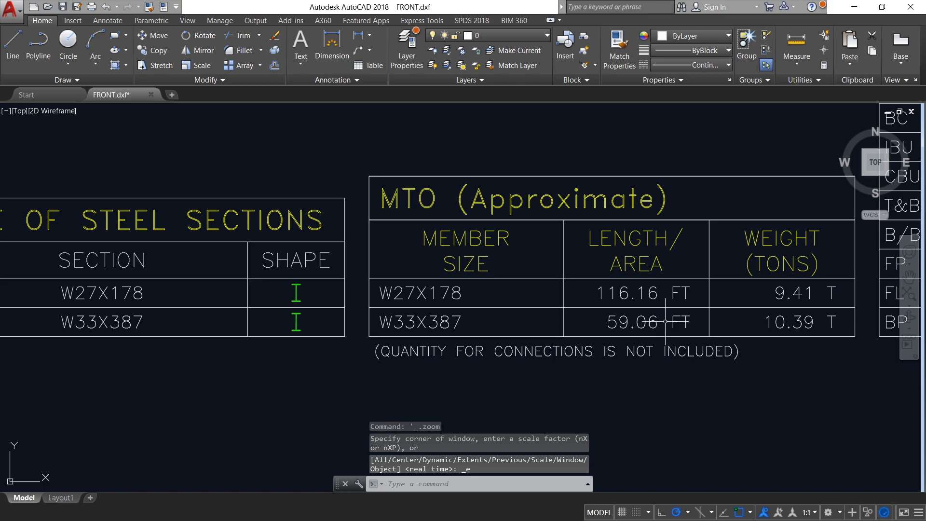
scroll(655, 323, "down", 1)
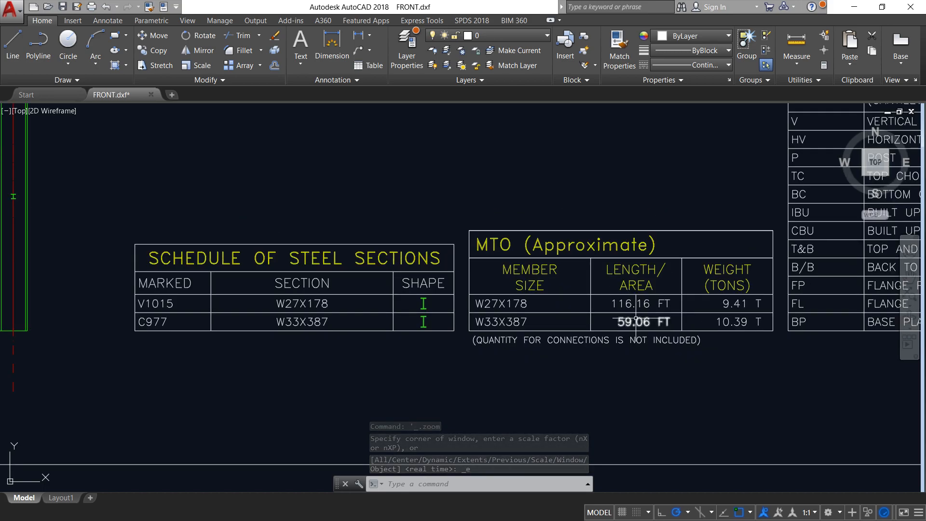
scroll(651, 319, "down", 3)
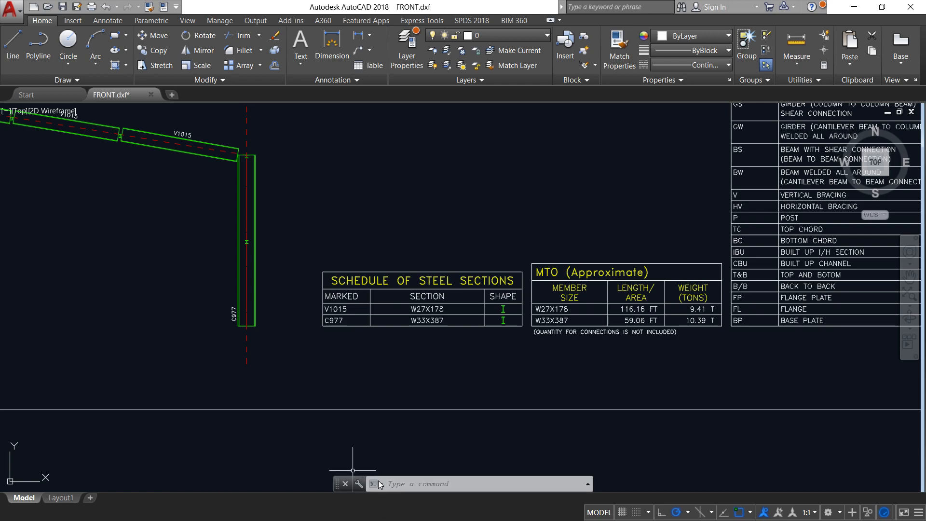
Step: Switch to STAAD.Pro and try to view the Steel AutoDrafter material take off
left_click(853, 7)
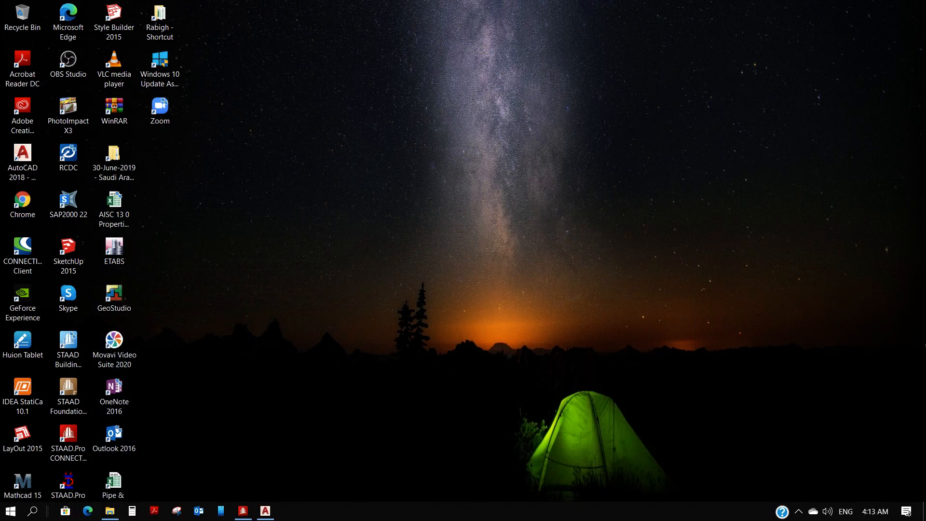
left_click(243, 510)
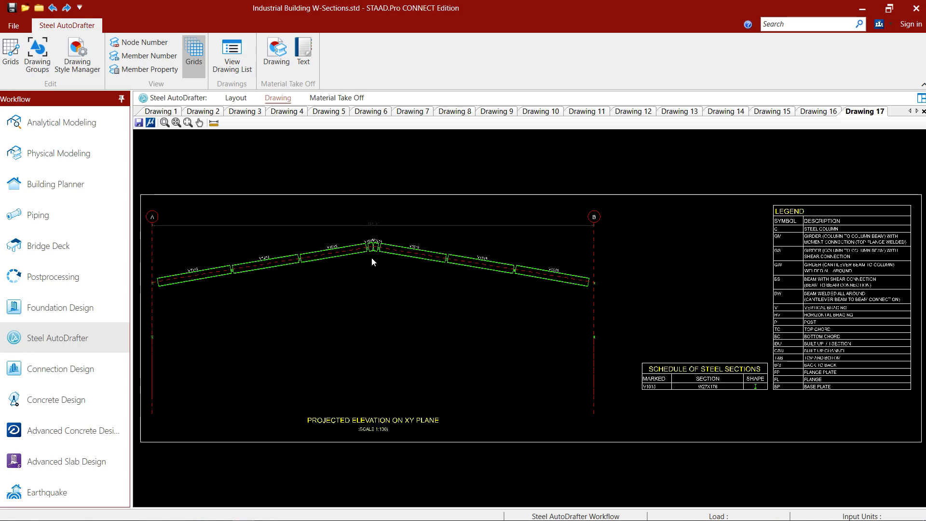
left_click(336, 99)
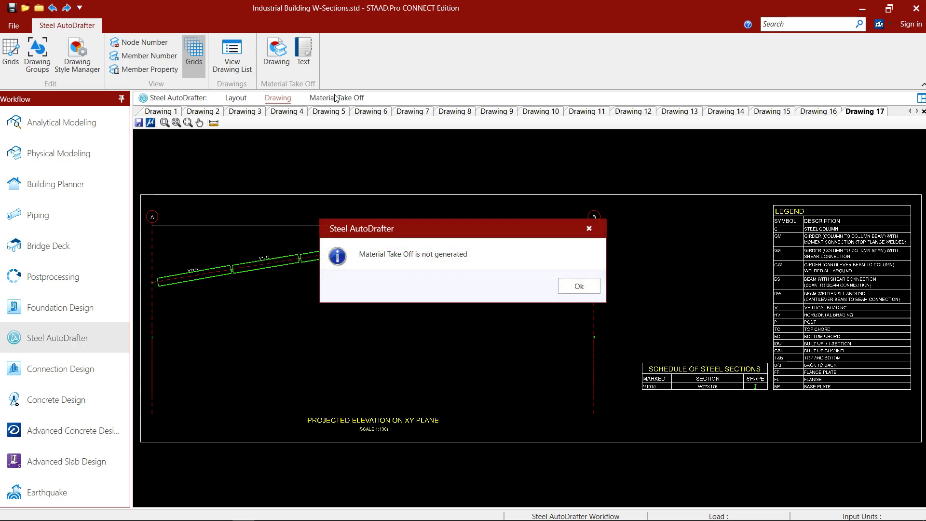
left_click(587, 283)
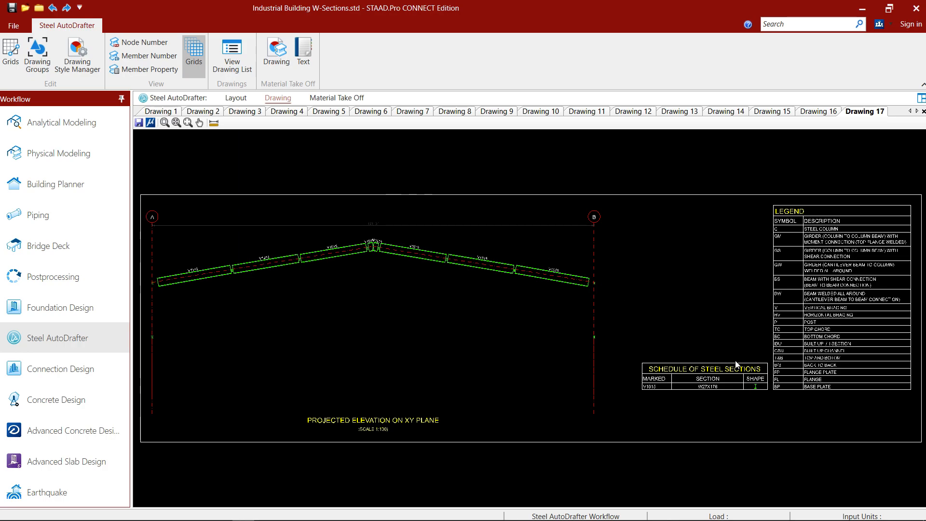
Step: Leave the XY plane elevation drawing and return to the Analytical Modeling workflow showing the whole structure
scroll(500, 219, "down", 1)
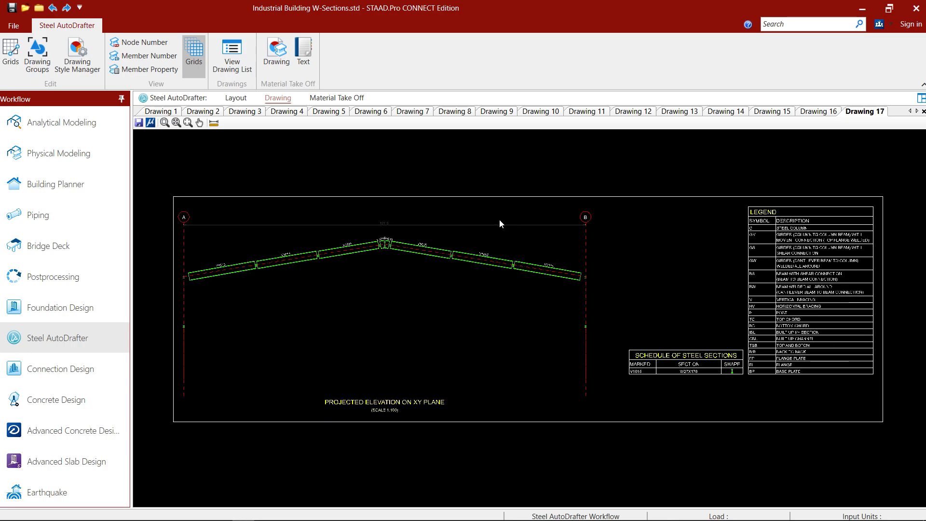
left_click(50, 124)
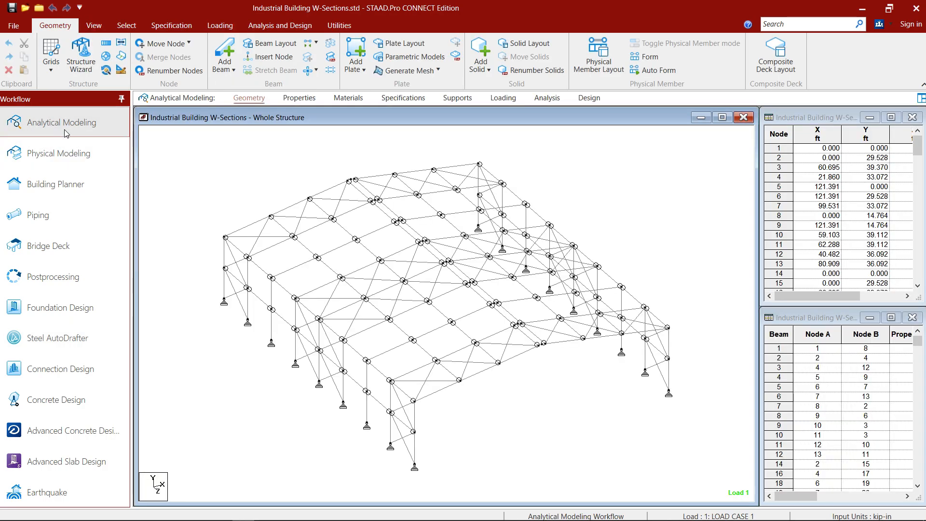